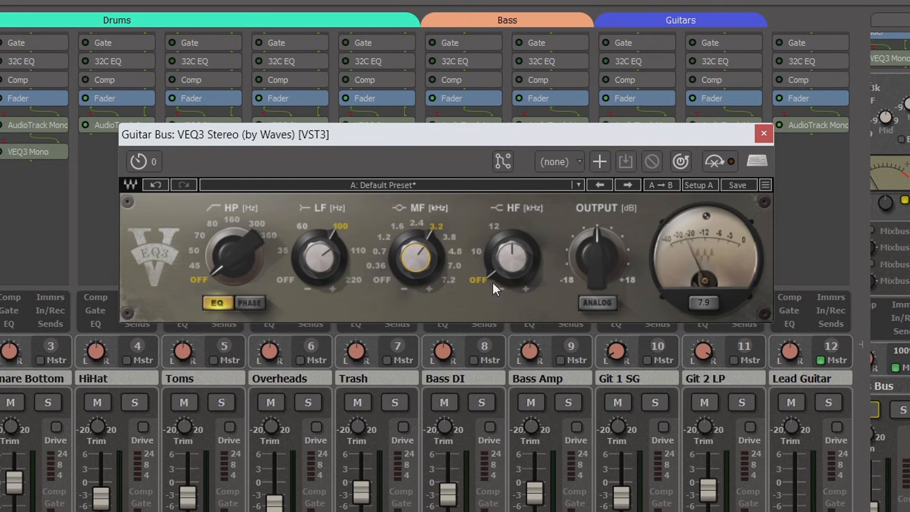
Adjust the high-frequency band of the VEQ3 equalizer on the Guitar Bus
left_click_drag(489, 271, 510, 263)
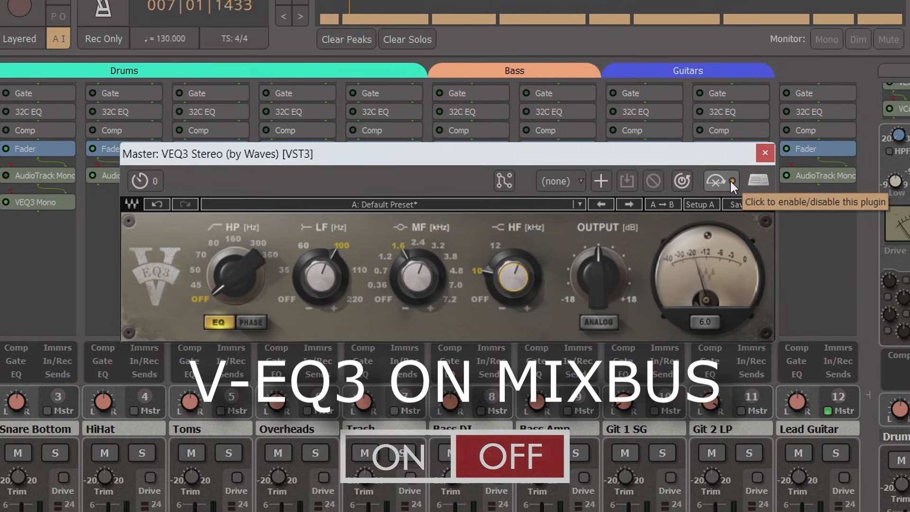
Enable the VEQ3 on the Master bus and fine-tune its EQ bands, with the mid-frequency gain at 1.4 dB
left_click(731, 181)
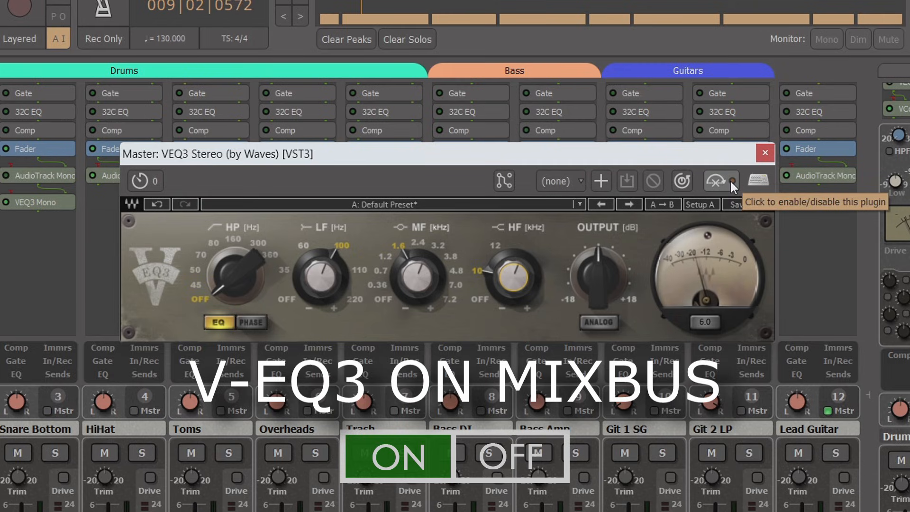
mouse_move(216, 274)
left_mouse_down()
mouse_move(216, 232)
mouse_move(216, 277)
left_mouse_up()
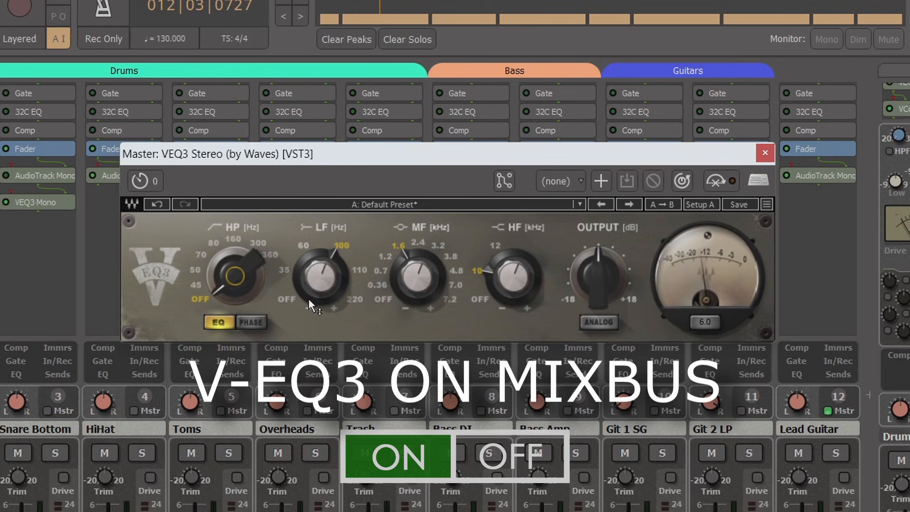
left_click_drag(318, 278, 318, 277)
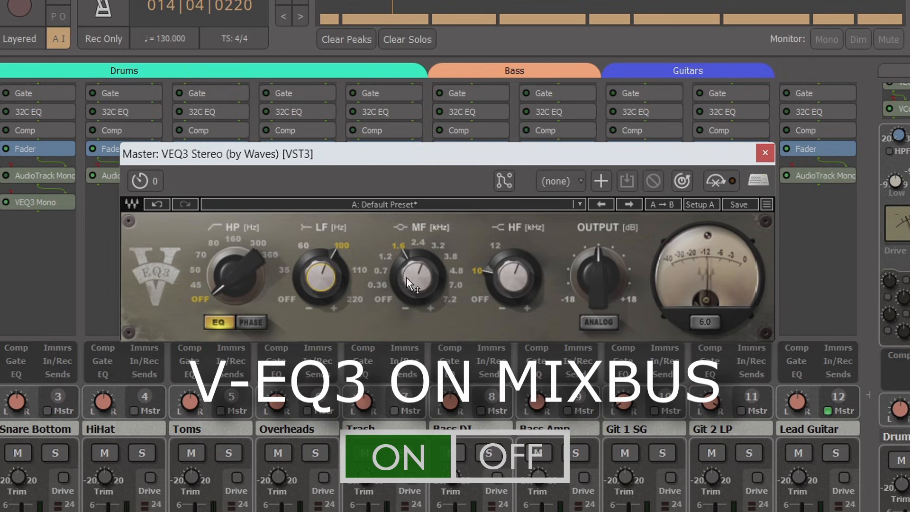
left_click_drag(411, 272, 411, 272)
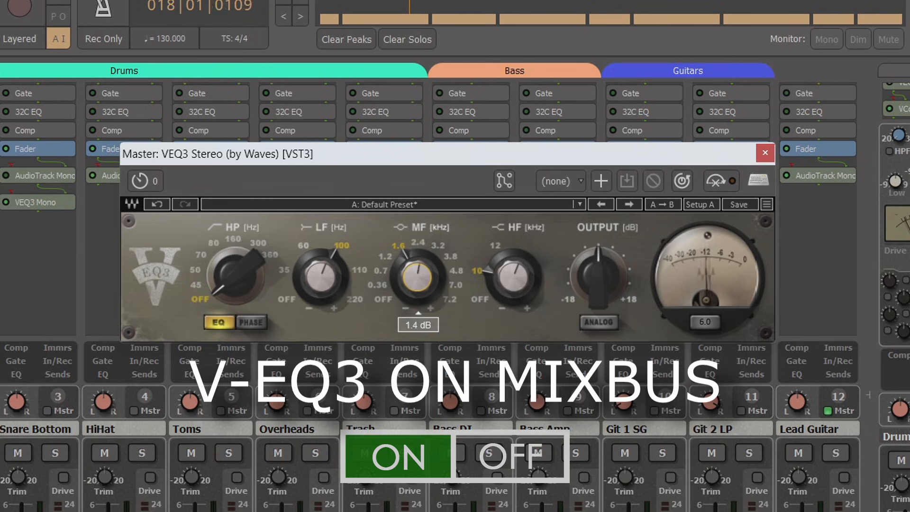
left_click_drag(412, 272, 411, 272)
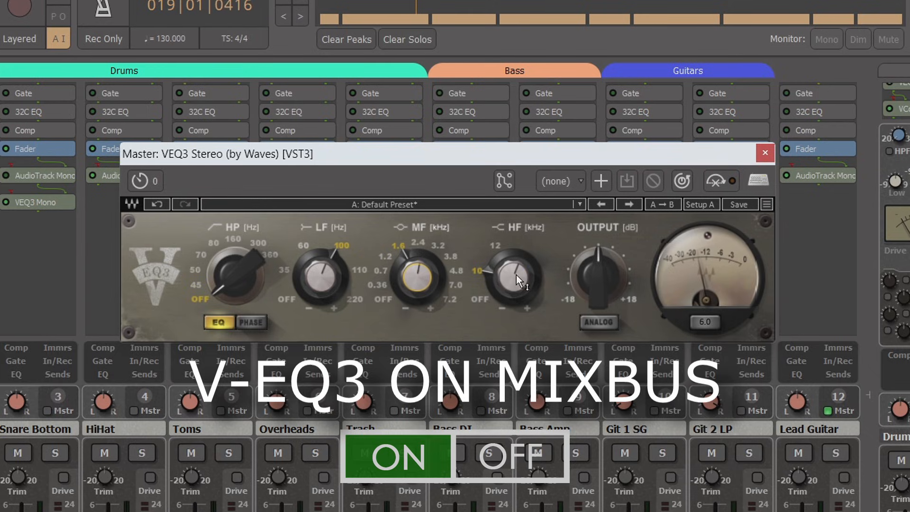
mouse_move(516, 275)
left_mouse_down()
mouse_move(514, 285)
mouse_move(514, 277)
left_mouse_up()
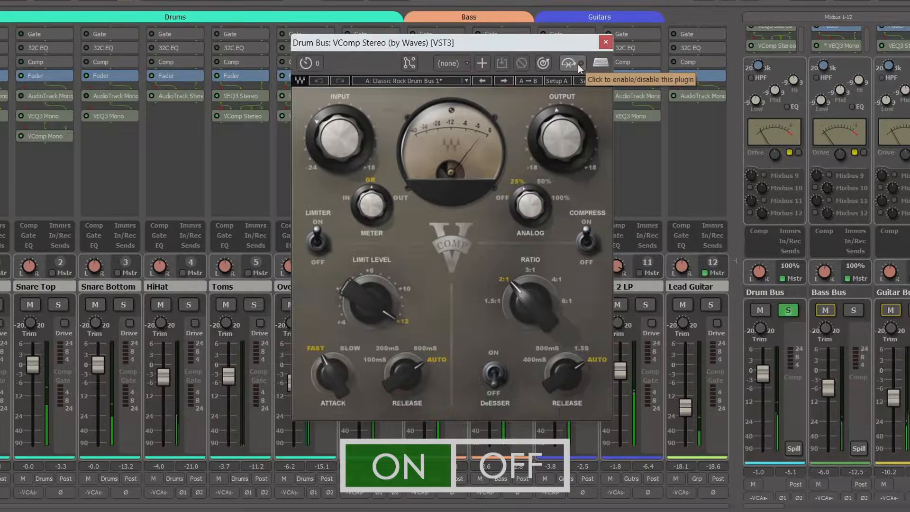
Compare the Drum Bus sound with the VComp plugin repeatedly bypassed and enabled
left_click(579, 64)
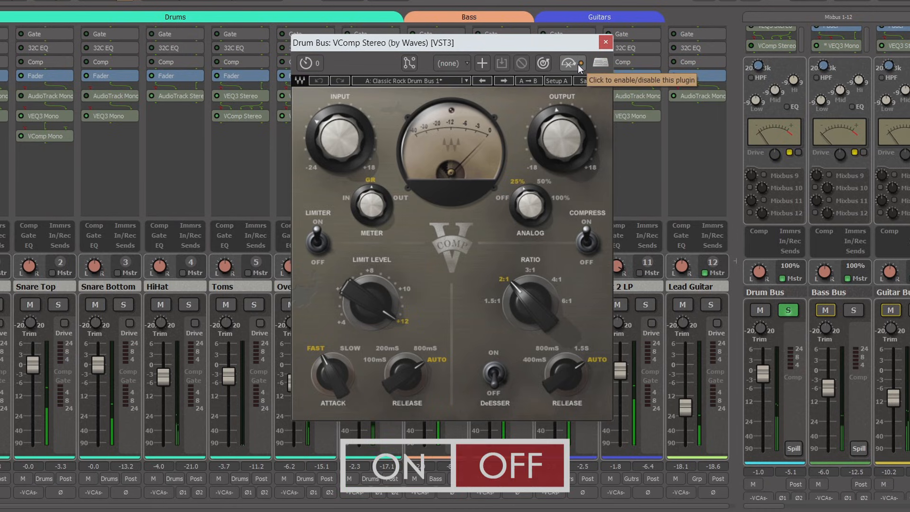
left_click(578, 64)
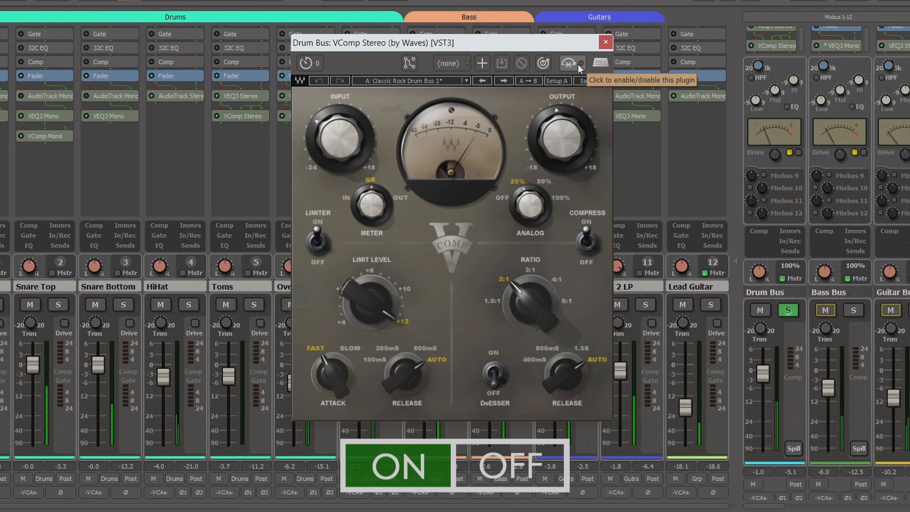
left_click(578, 64)
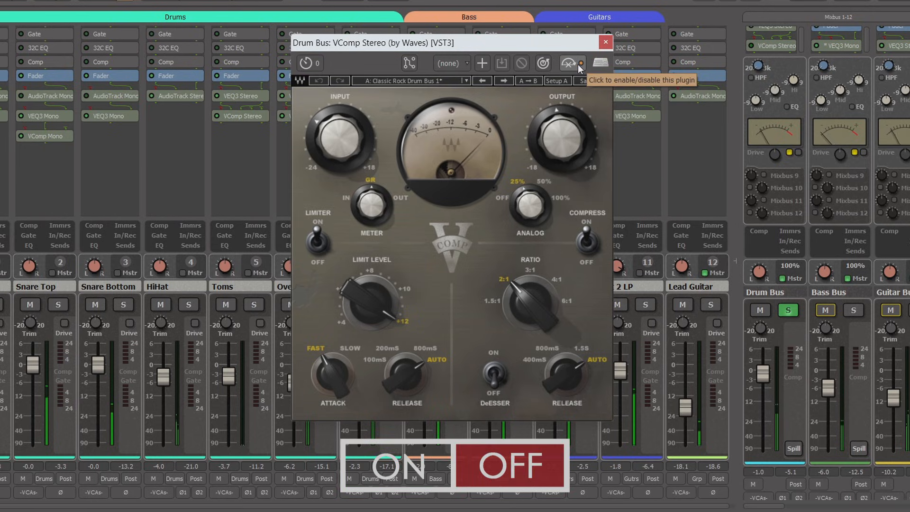
left_click(578, 64)
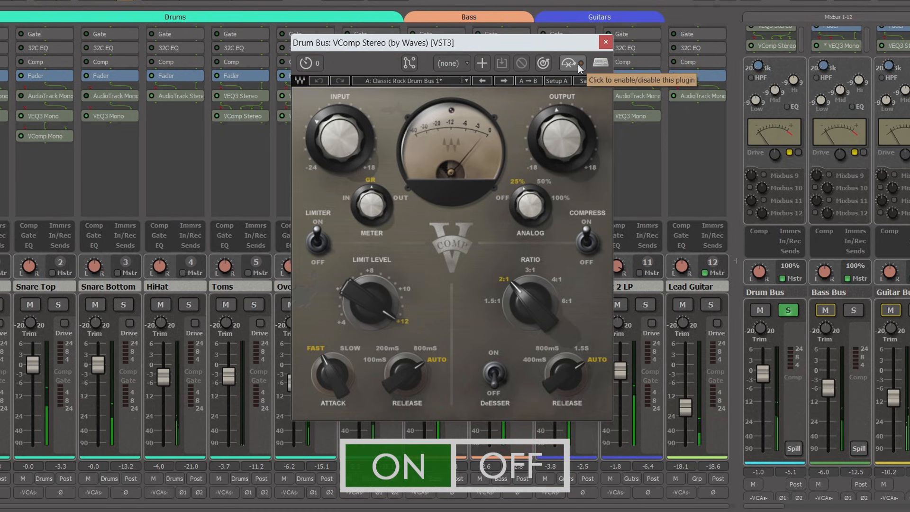
left_click(578, 64)
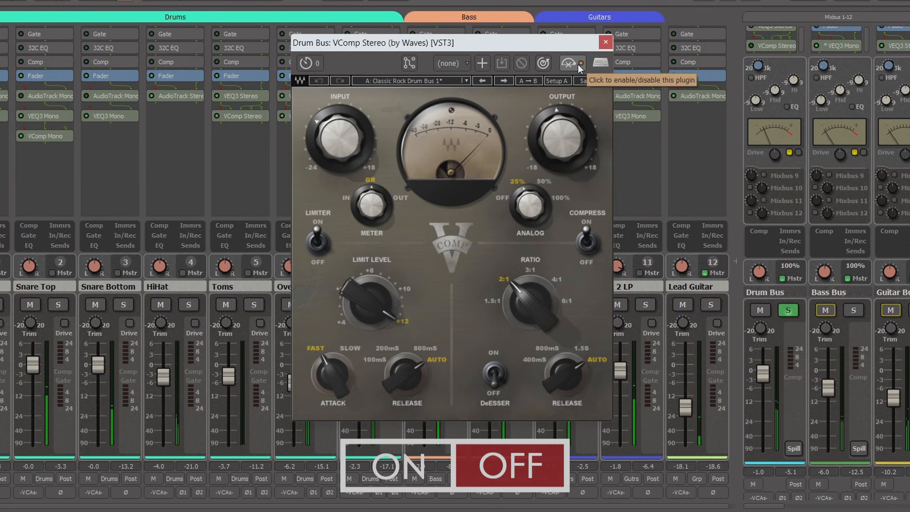
left_click(578, 64)
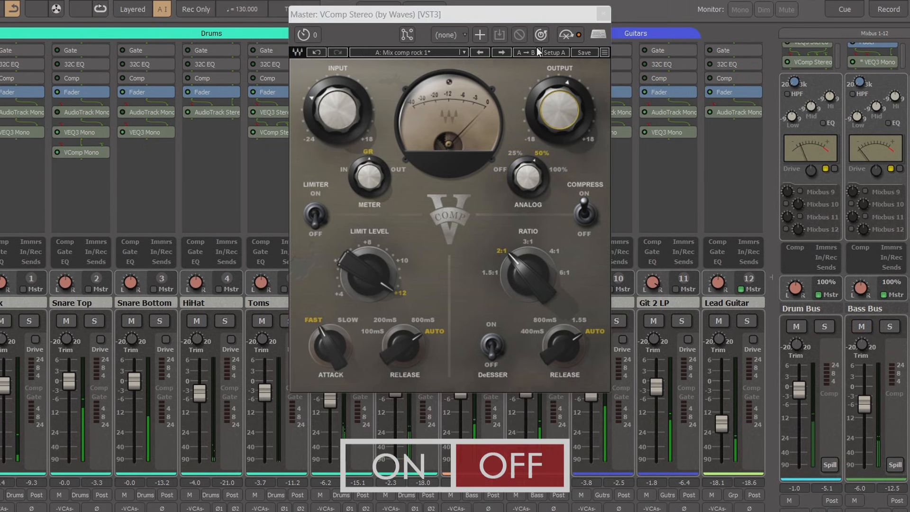
Compare the full mix with the Master bus VComp repeatedly enabled and bypassed
left_click(576, 36)
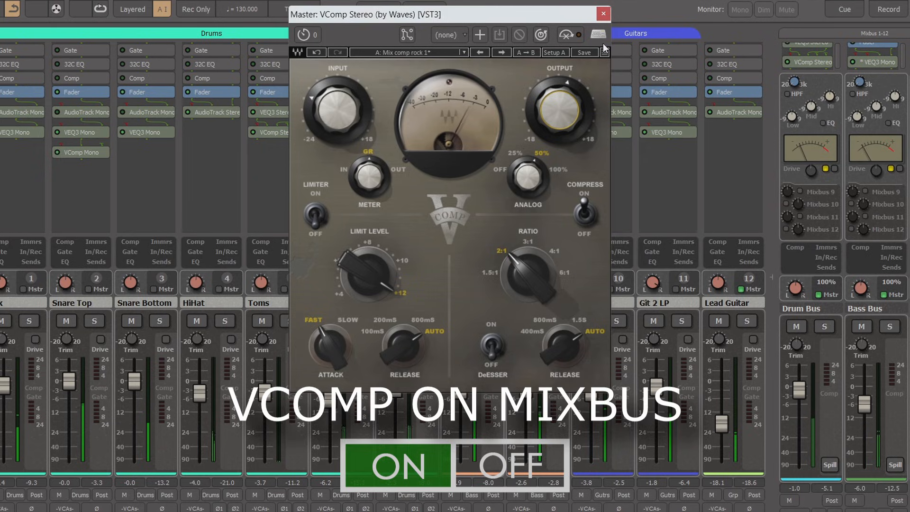
left_click(578, 36)
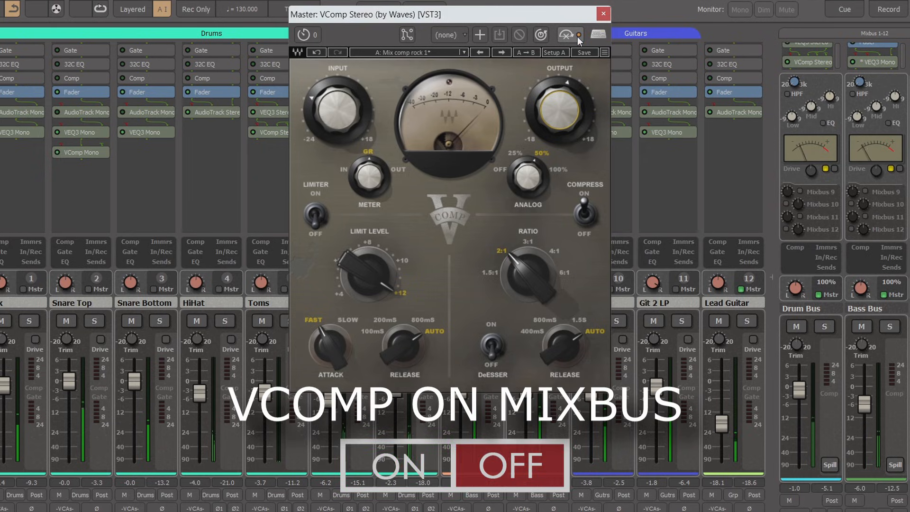
left_click(578, 38)
left_click(578, 37)
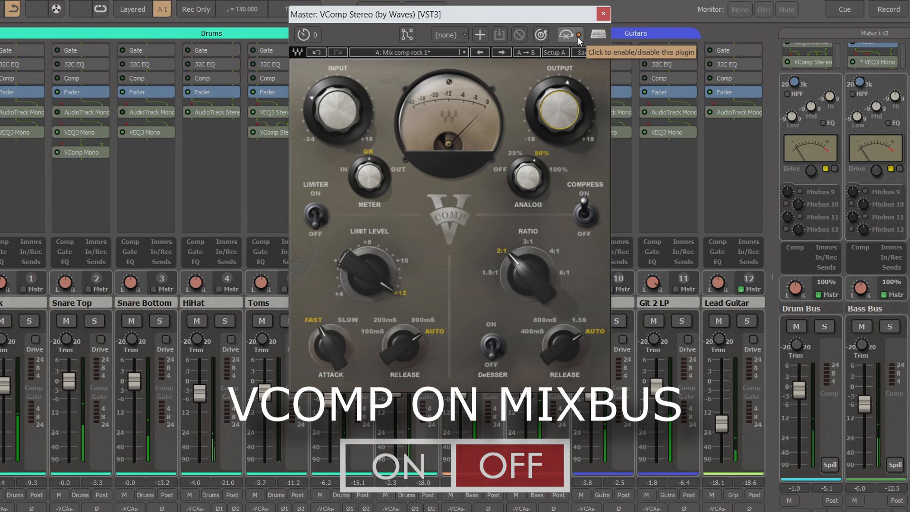
left_click(578, 36)
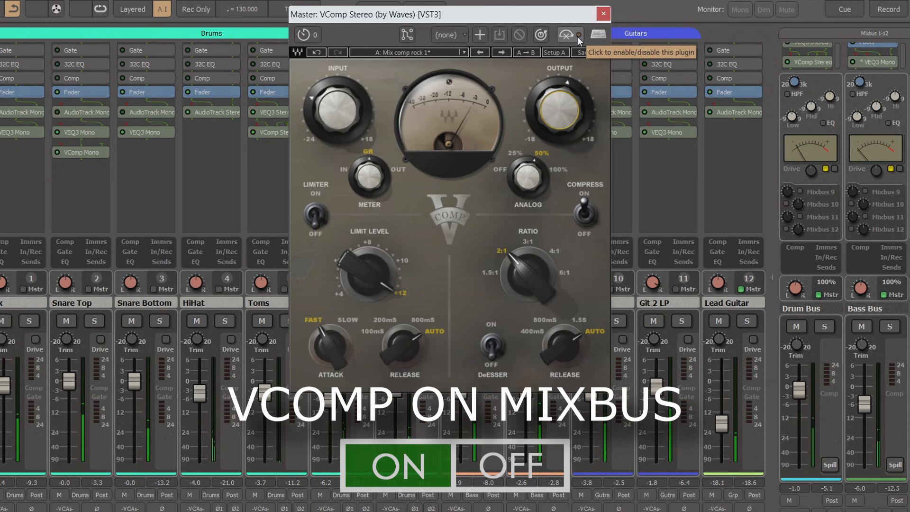
left_click(578, 35)
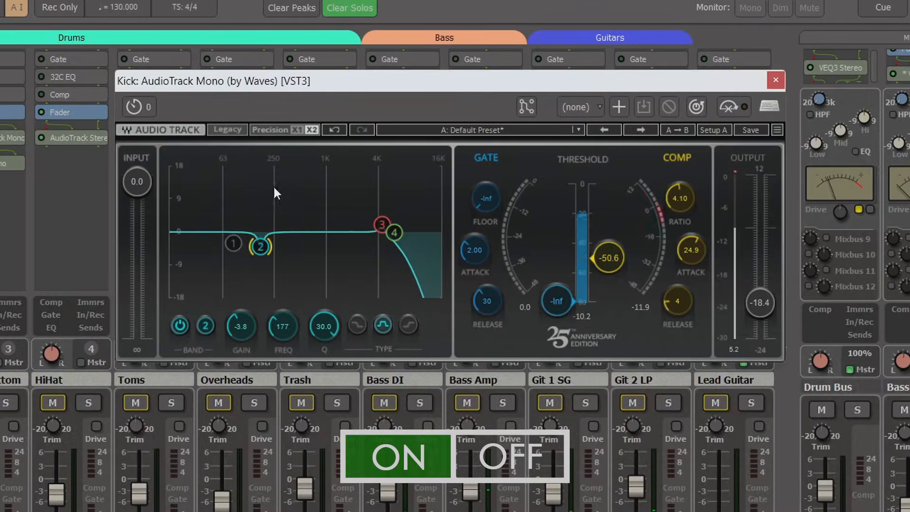
In the Kick's AudioTrack EQ, enable band 1 with its gain at -10.0 and set band 2's gain to -4.1
left_click(233, 243)
left_click(179, 325)
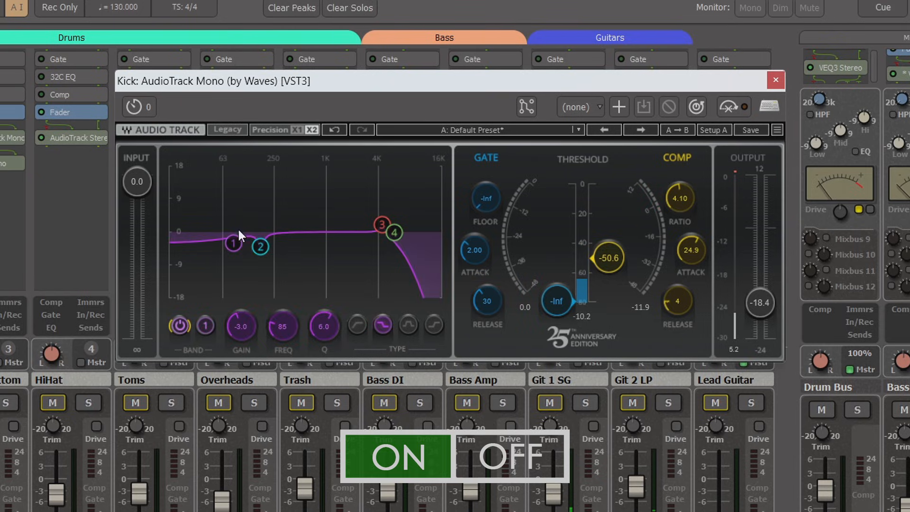
left_click_drag(244, 337, 243, 382)
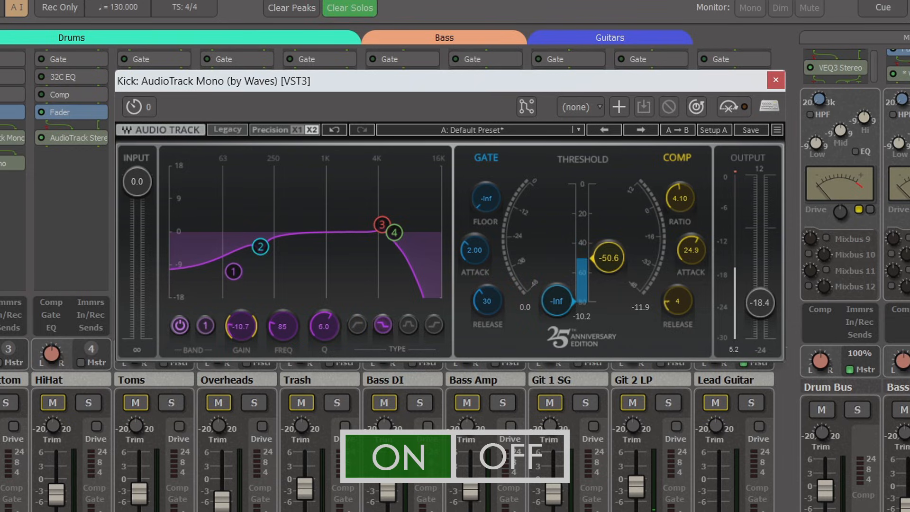
left_click_drag(243, 382, 243, 379)
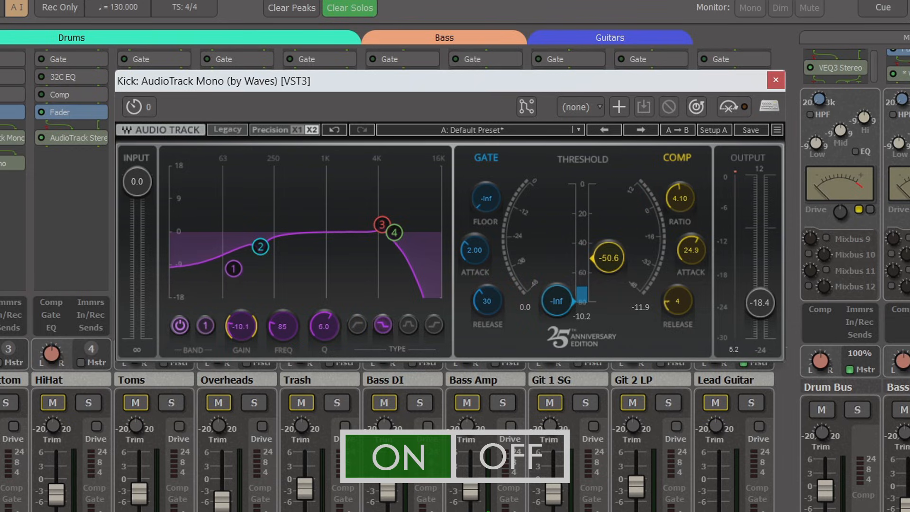
left_click(263, 244)
mouse_move(241, 329)
left_mouse_down()
mouse_move(241, 356)
mouse_move(240, 329)
left_mouse_up()
Compare the kick with EQ band 4 off and on, and with the whole AudioTrack plugin bypassed and enabled
left_click(397, 232)
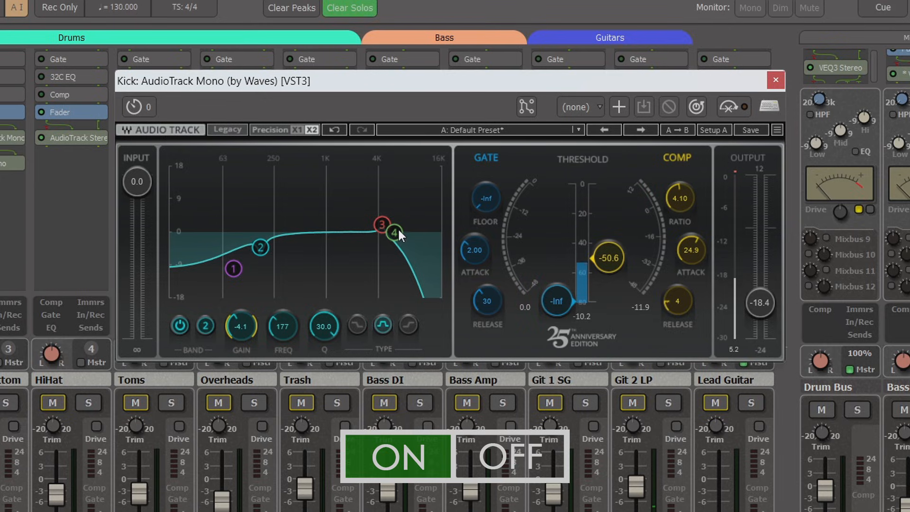
left_click(176, 326)
left_click(178, 323)
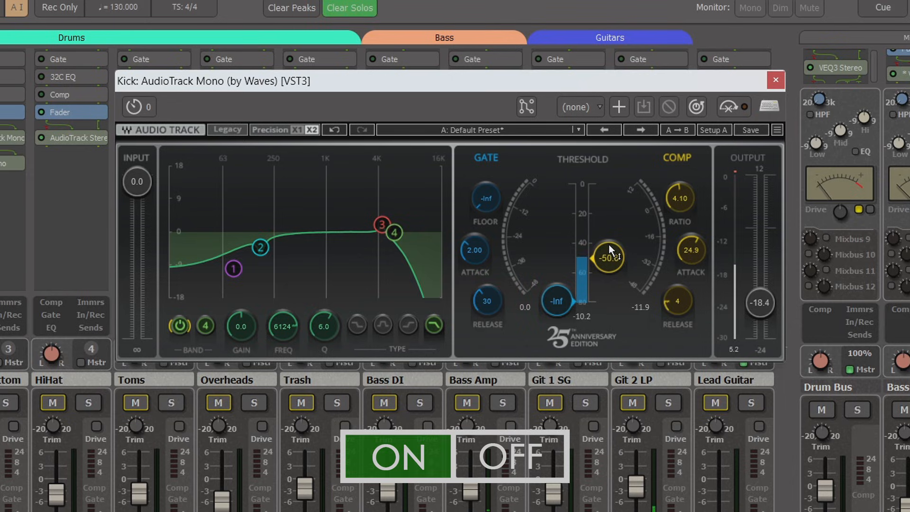
left_click(735, 104)
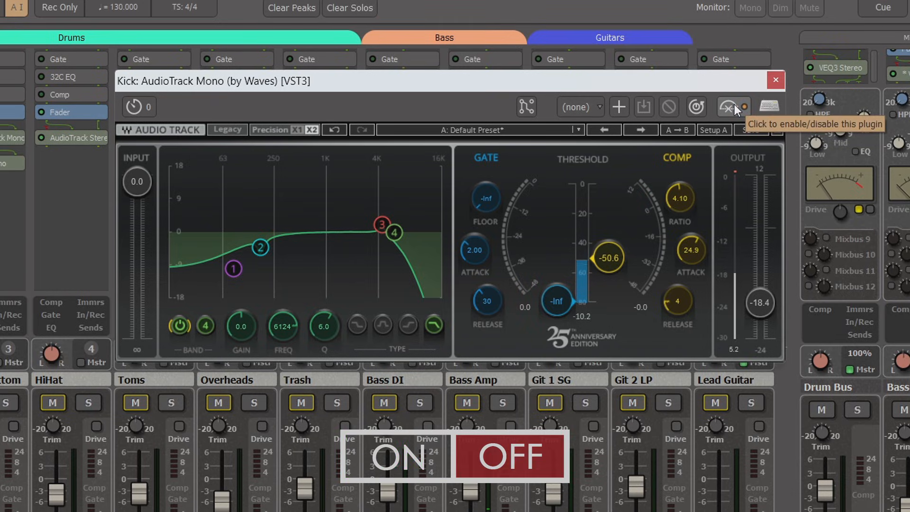
left_click(735, 104)
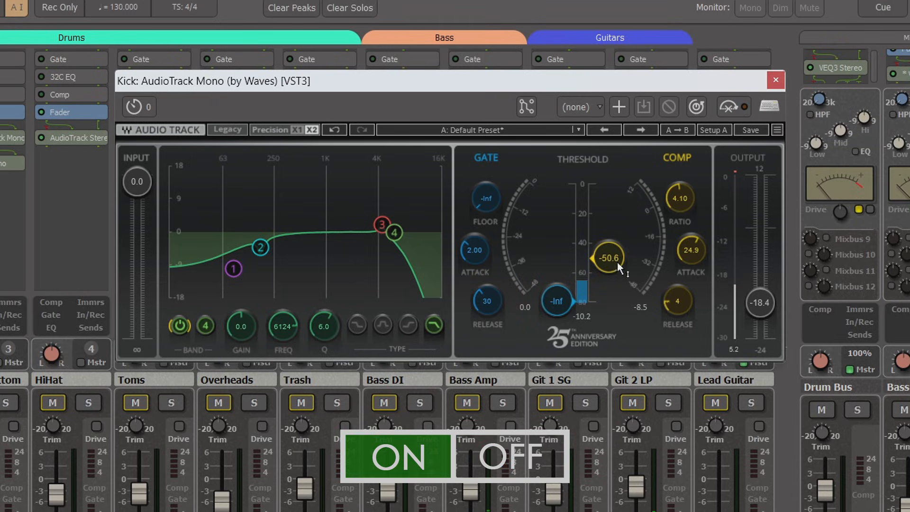
Set the Kick's AudioTrack compressor threshold to -47.4, comparing the sound with the plugin bypassed and enabled
mouse_move(608, 258)
left_mouse_down()
mouse_move(608, 185)
mouse_move(608, 254)
left_mouse_up()
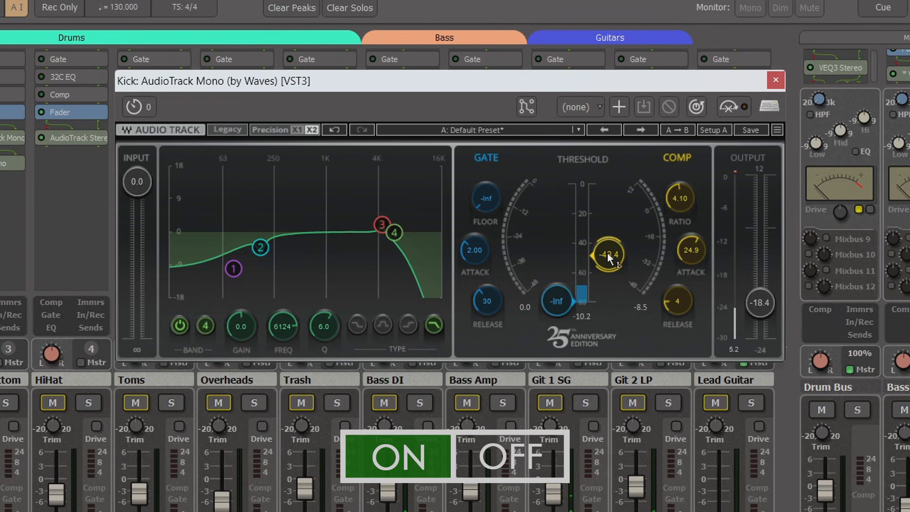
left_click(733, 110)
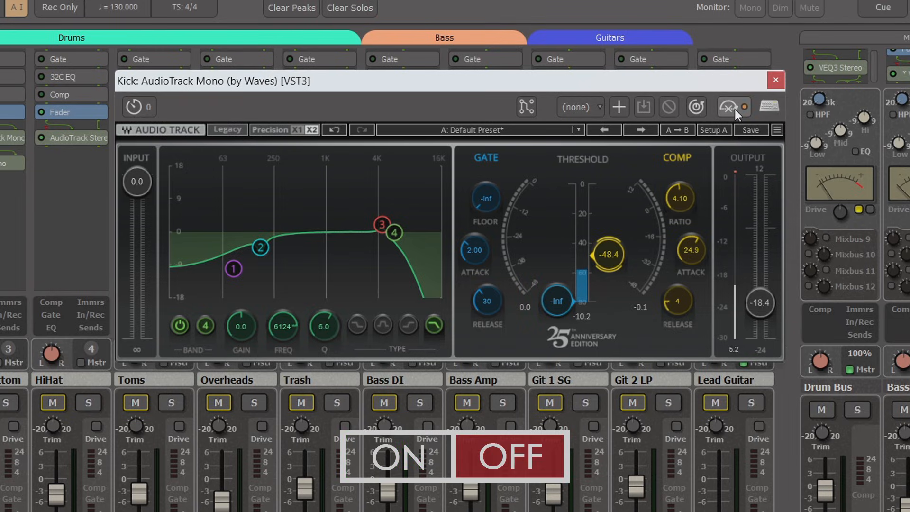
left_click(738, 109)
left_click_drag(609, 255, 609, 252)
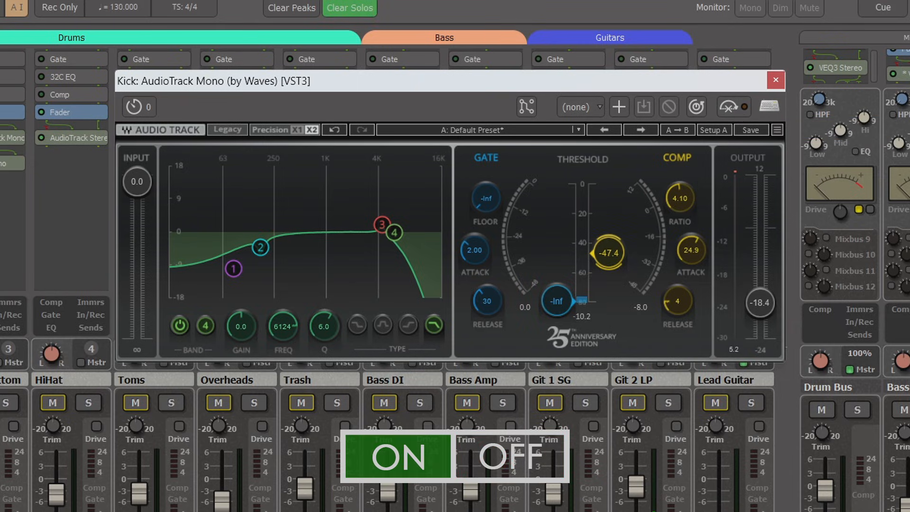
left_click(739, 109)
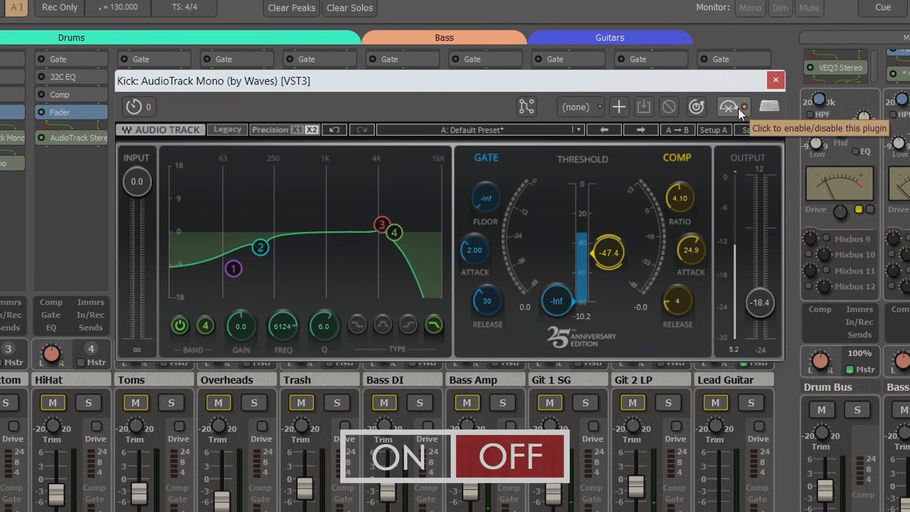
left_click(738, 109)
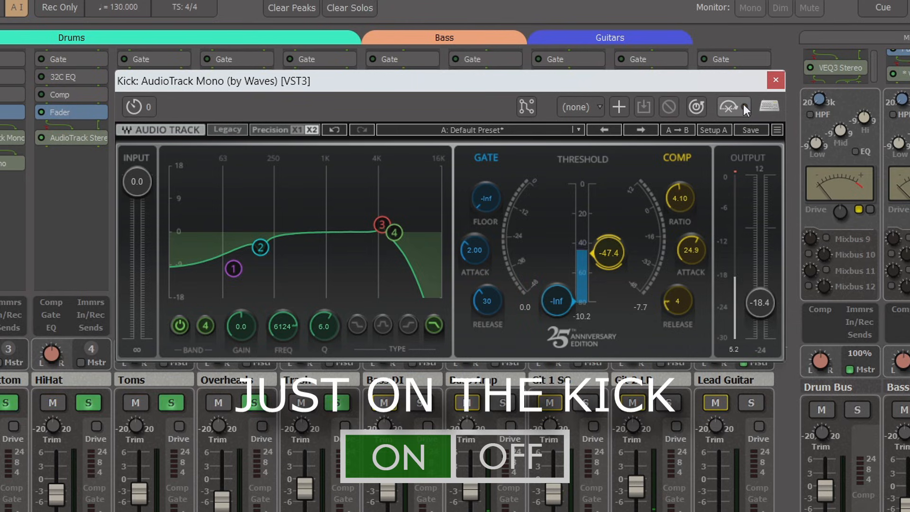
Set the Kick's AudioTrack output to -15.2, comparing the drums with the plugin bypassed and enabled before and after the change
left_click(744, 106)
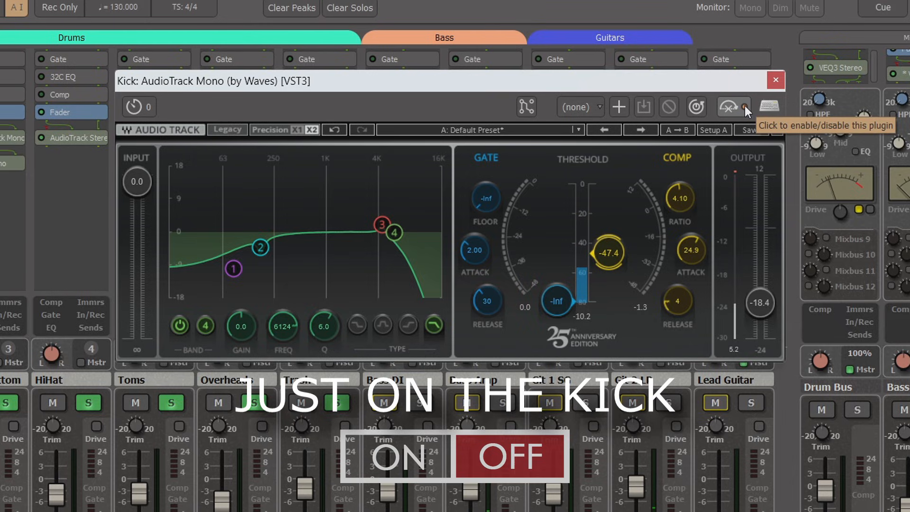
left_click(744, 107)
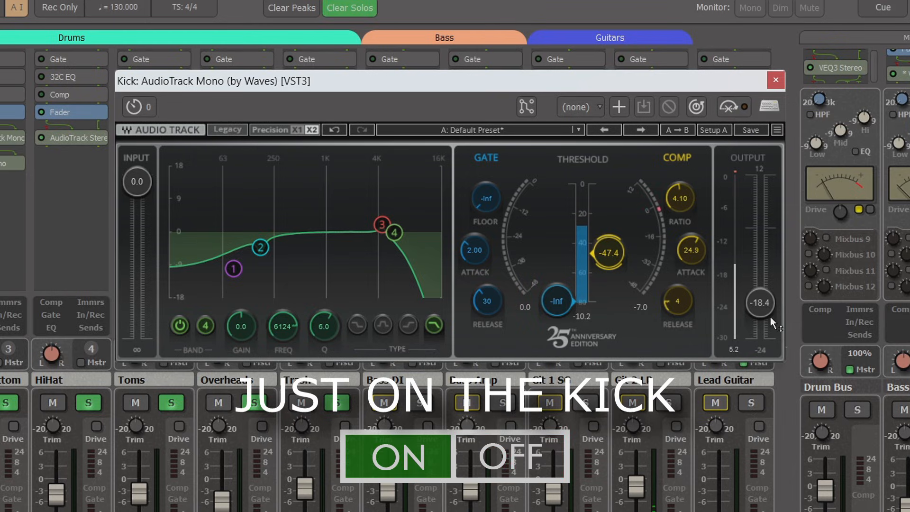
left_click_drag(771, 317, 765, 301)
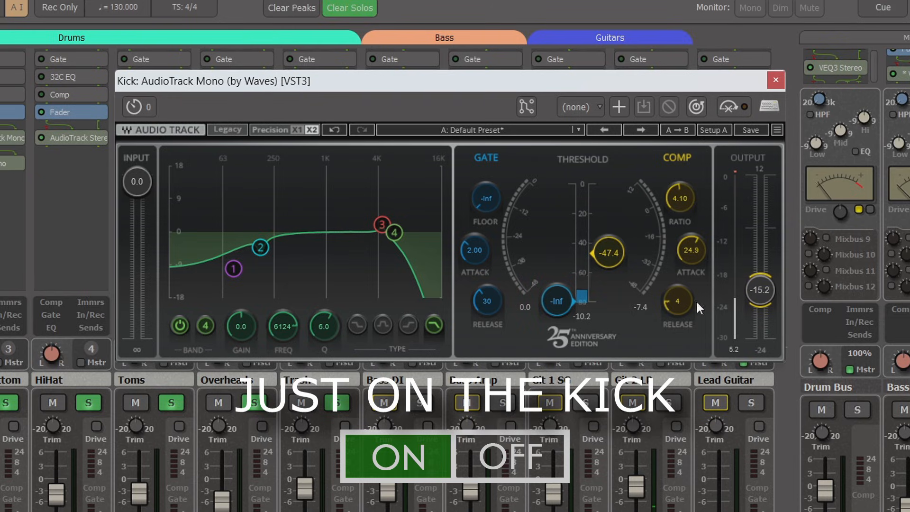
left_click(741, 107)
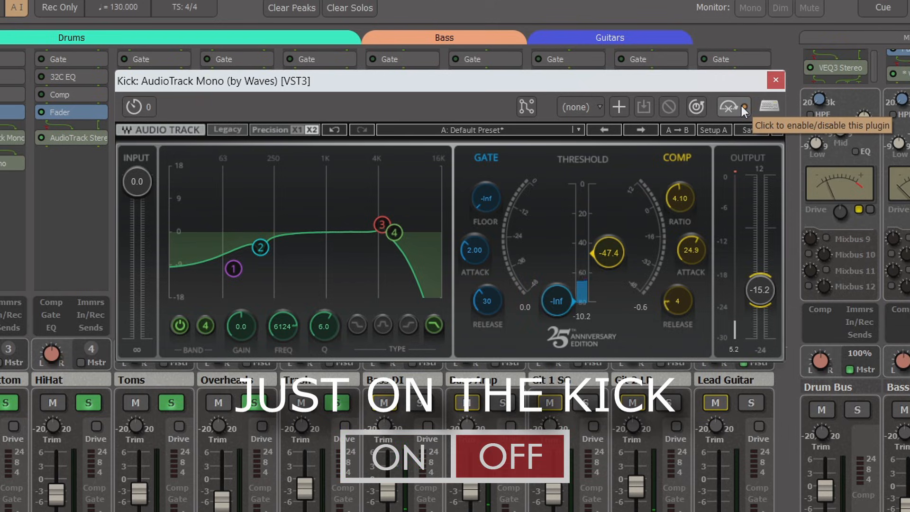
left_click(741, 106)
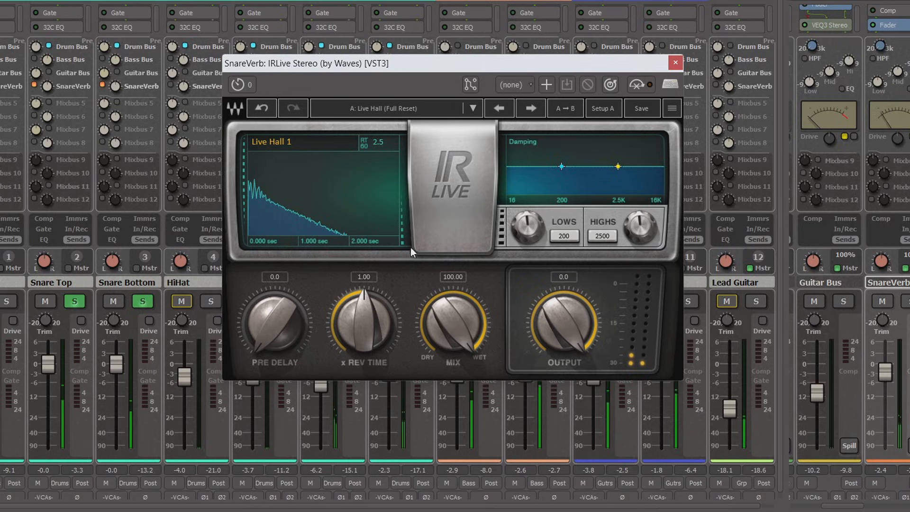
In SnareVerb's IR Live, load Live Room 1 with impulse response and reset, and set the reverb time to 0.95 and pre-delay to 35.0
left_click(400, 107)
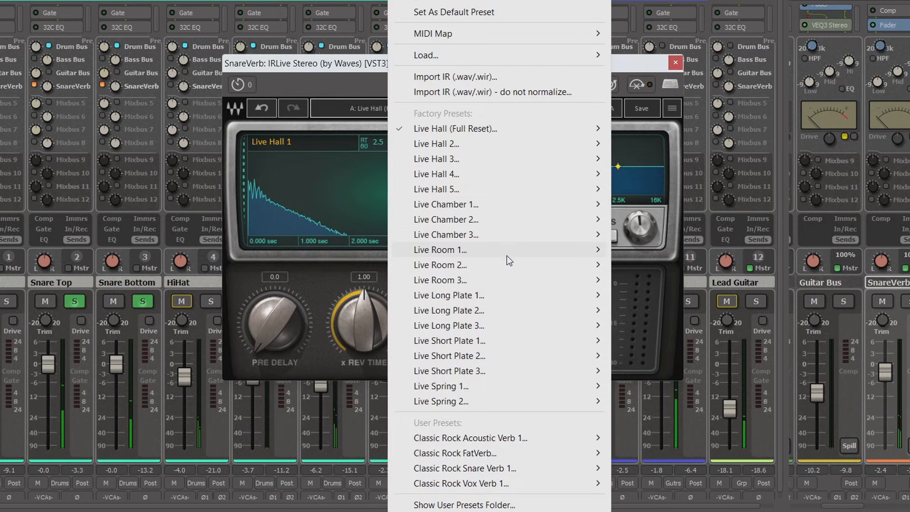
mouse_move(507, 256)
left_click(632, 250)
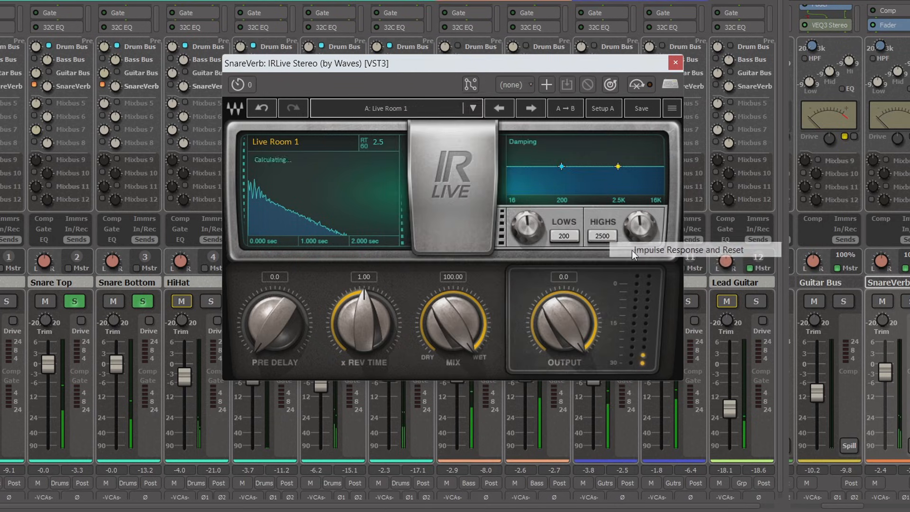
left_click_drag(363, 311, 363, 314)
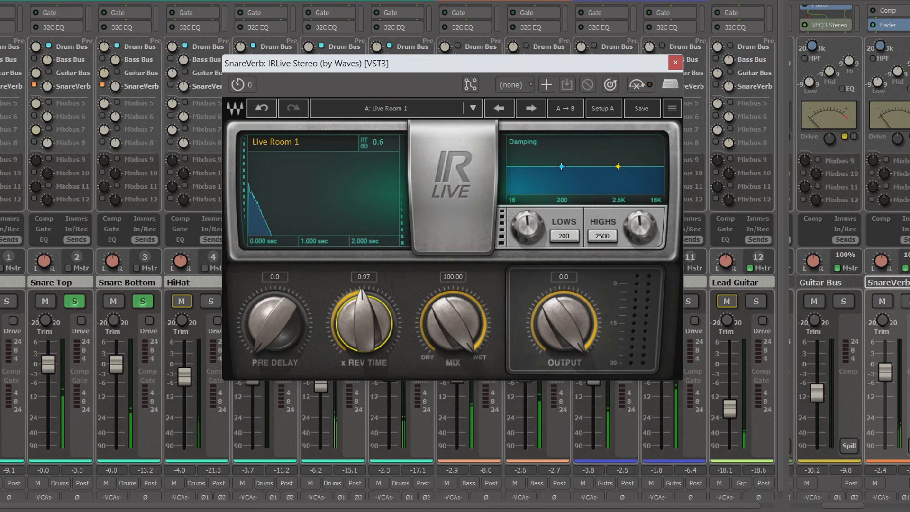
left_click_drag(274, 323, 275, 308)
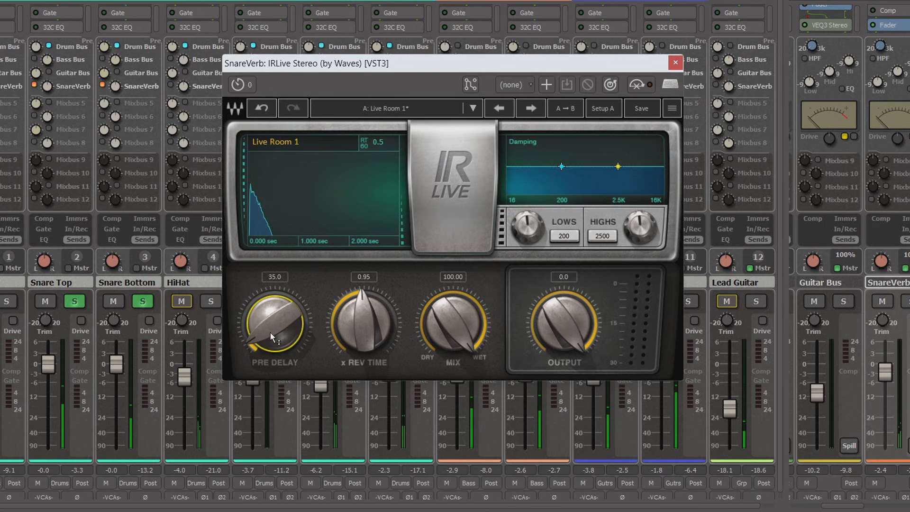
Set SnareVerb's low damping to about 0.73 at 326, slightly raise the highs at 2500, and raise the reverb time to about 1.12
left_click_drag(565, 241, 565, 243)
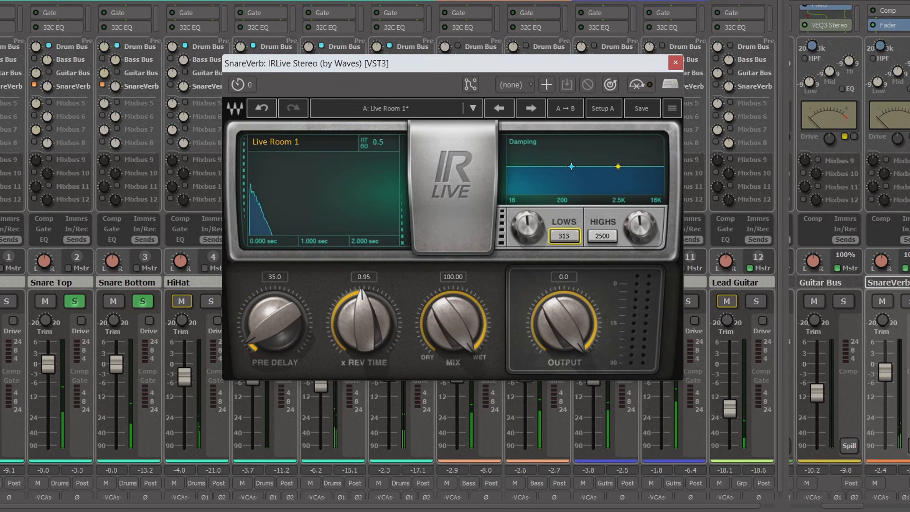
left_click_drag(528, 222, 527, 230)
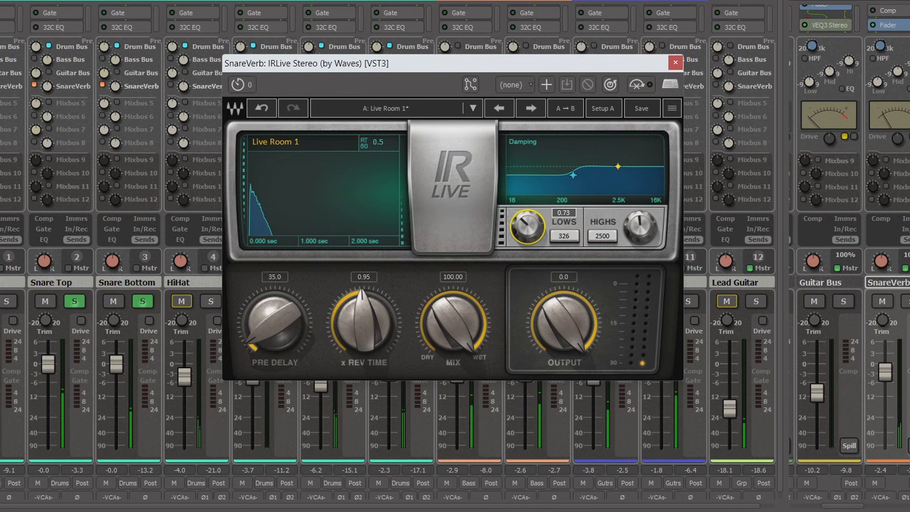
left_click(640, 227)
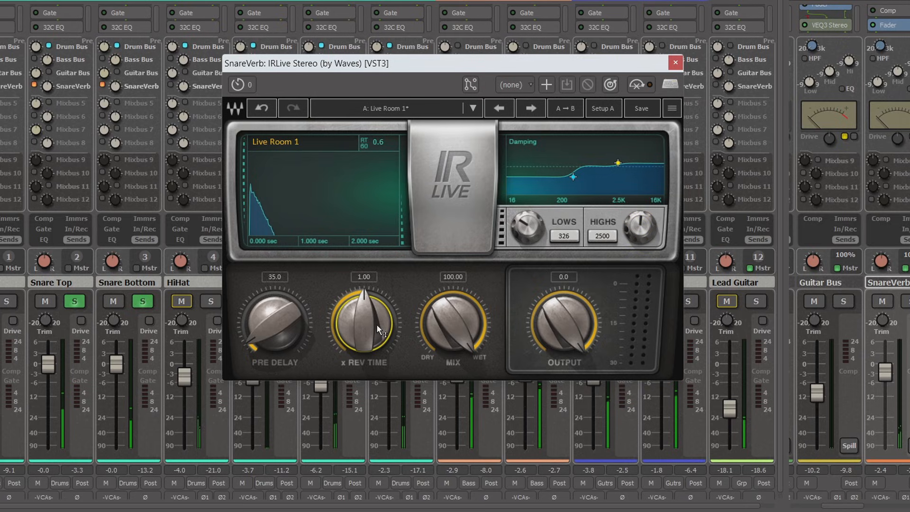
left_click_drag(376, 332, 377, 325)
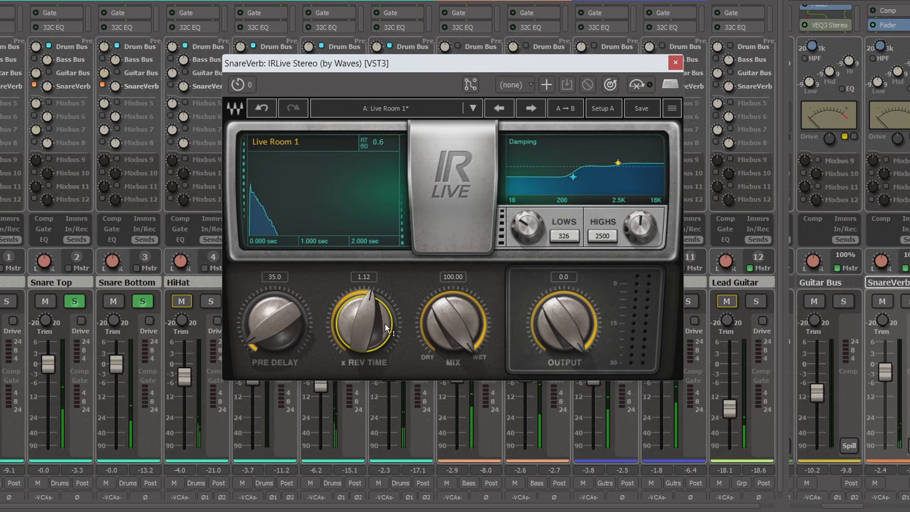
left_click_drag(367, 331, 367, 327)
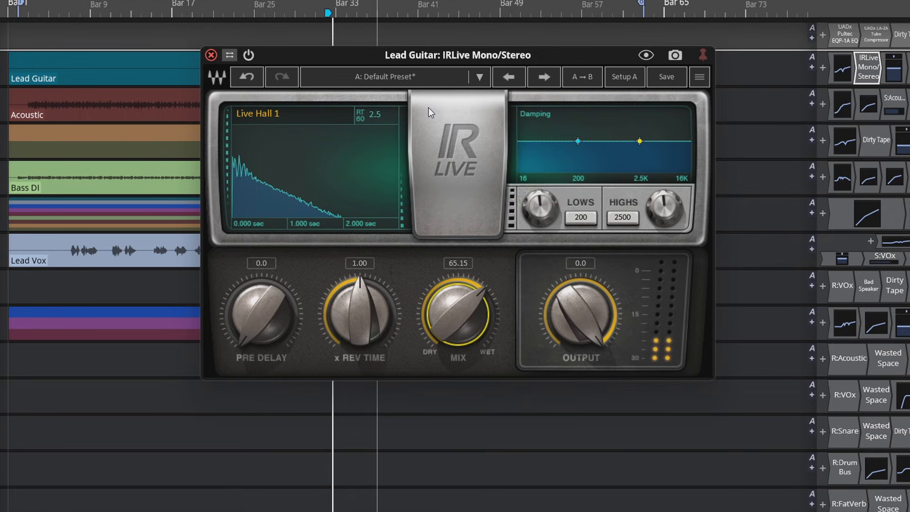
In the Lead Guitar's IR Live, set the pre-delay to 99.0 and reverb time to 0.74, and lower the low damping gain
left_click_drag(262, 314, 262, 283)
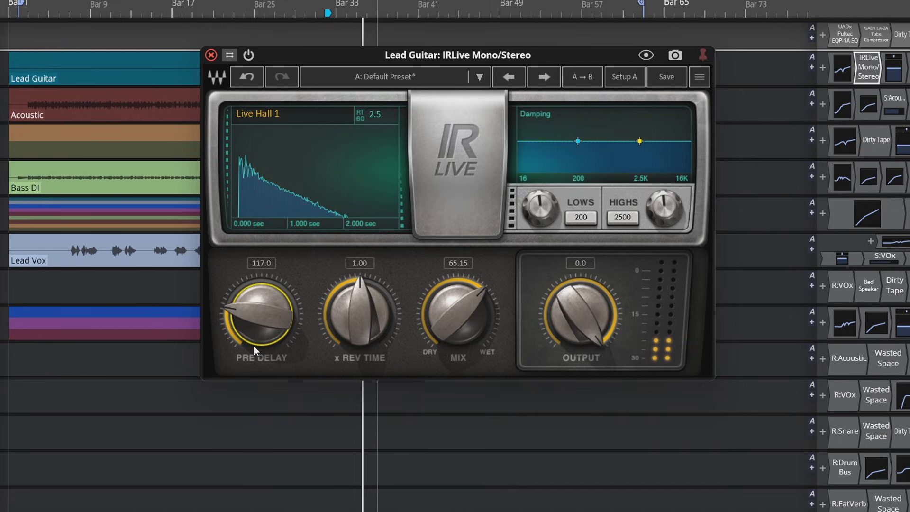
left_click_drag(266, 323, 266, 329)
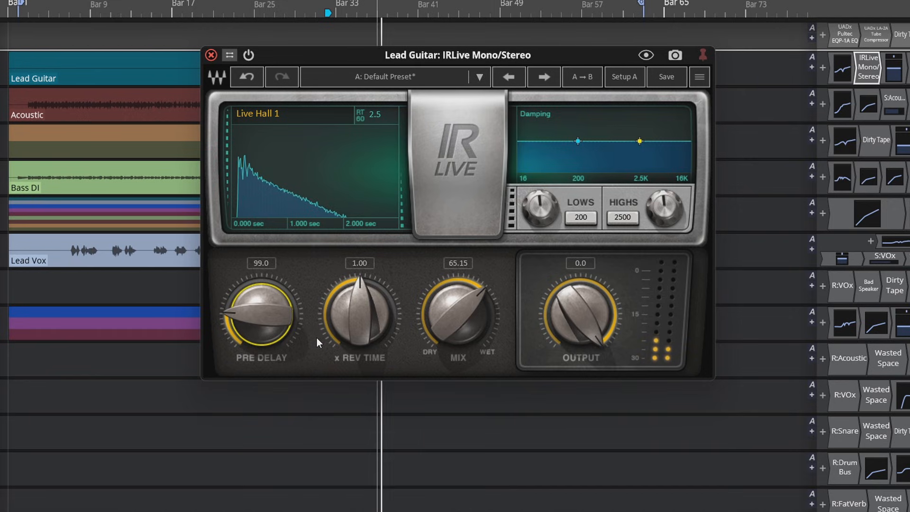
left_click_drag(334, 326, 334, 338)
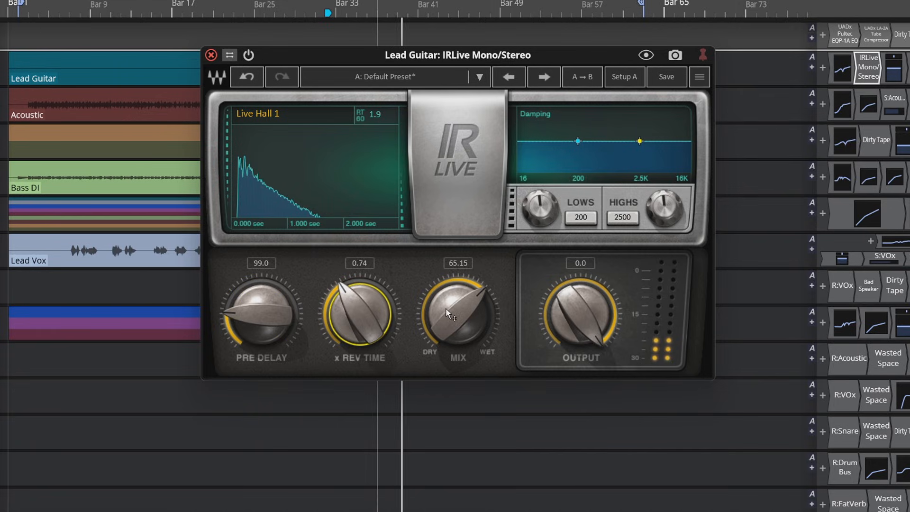
left_click_drag(540, 208, 539, 223)
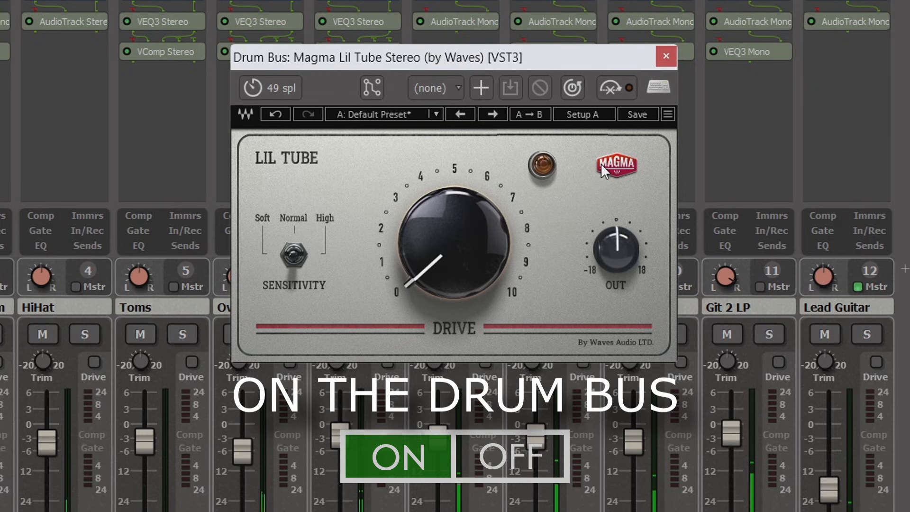
On the Drum Bus Lil Tube, set the drive to 33 and sensitivity to High, comparing the sound bypassed and enabled before and after
left_click(625, 87)
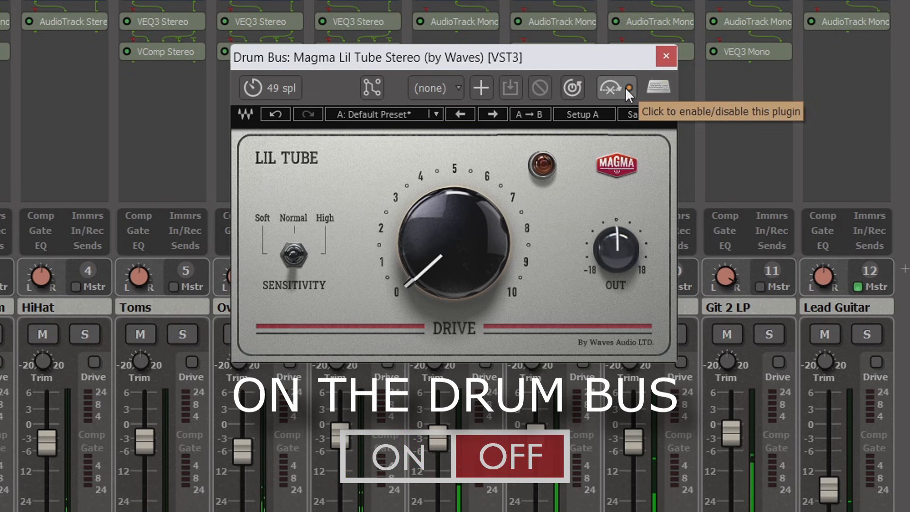
left_click(625, 88)
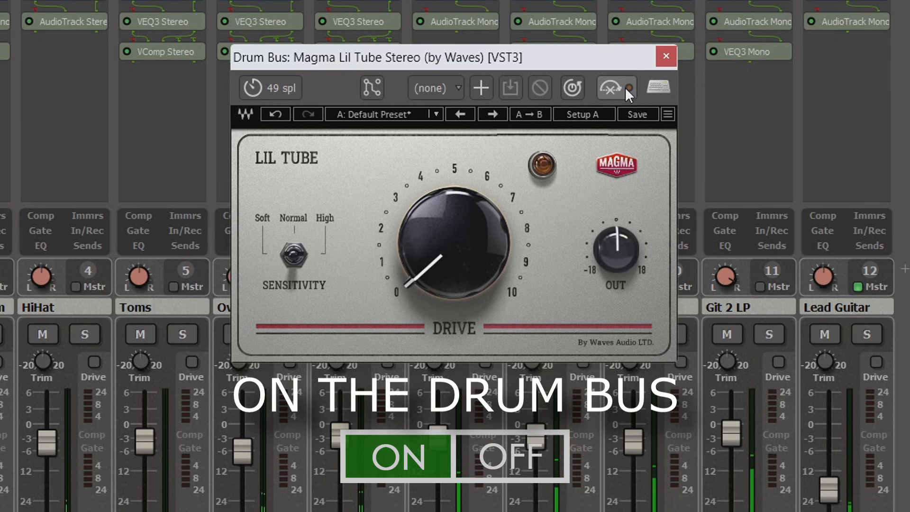
left_click_drag(426, 256, 427, 229)
left_click(286, 250)
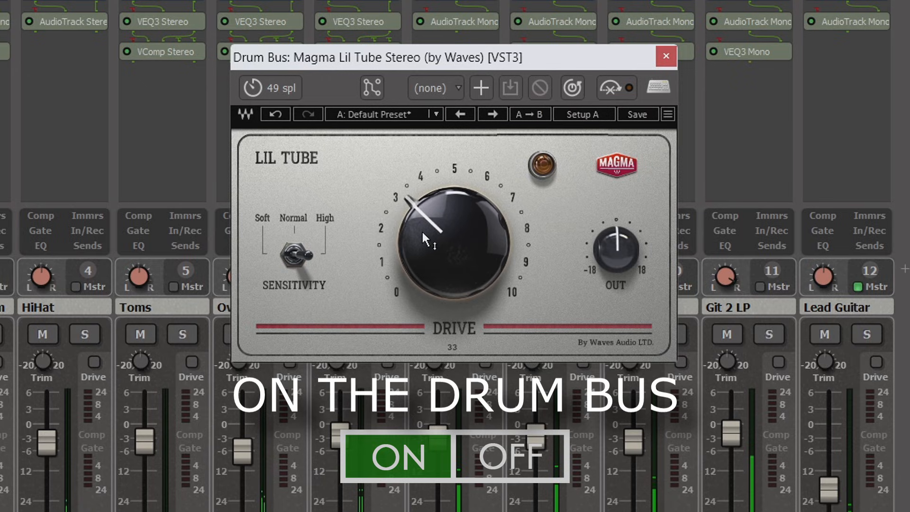
left_click(625, 87)
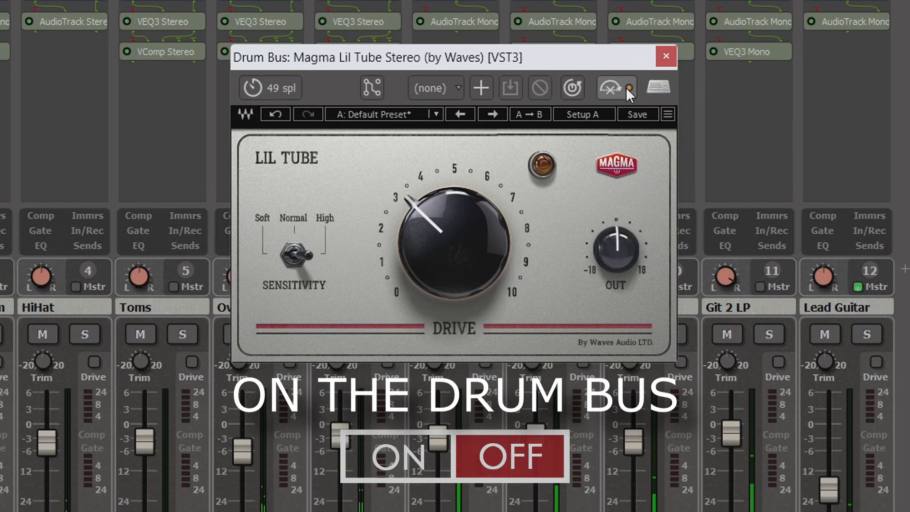
left_click(625, 87)
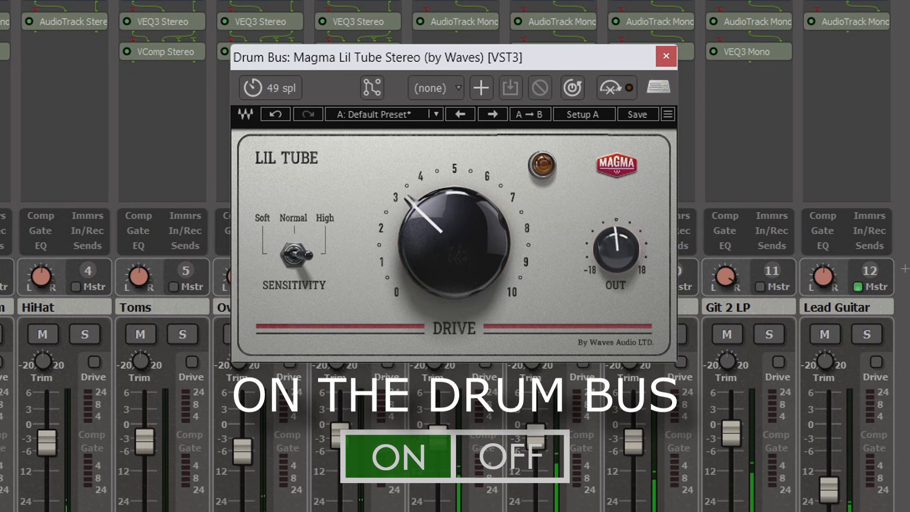
left_click(623, 86)
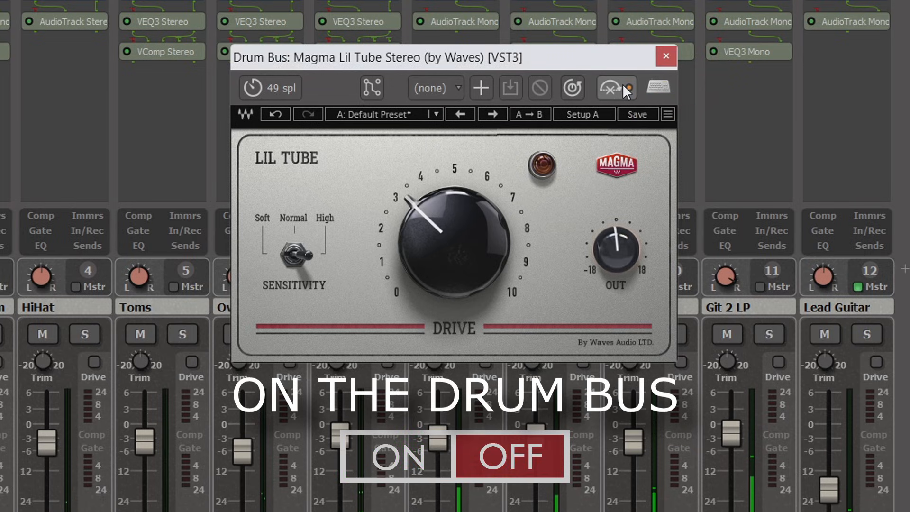
left_click(623, 85)
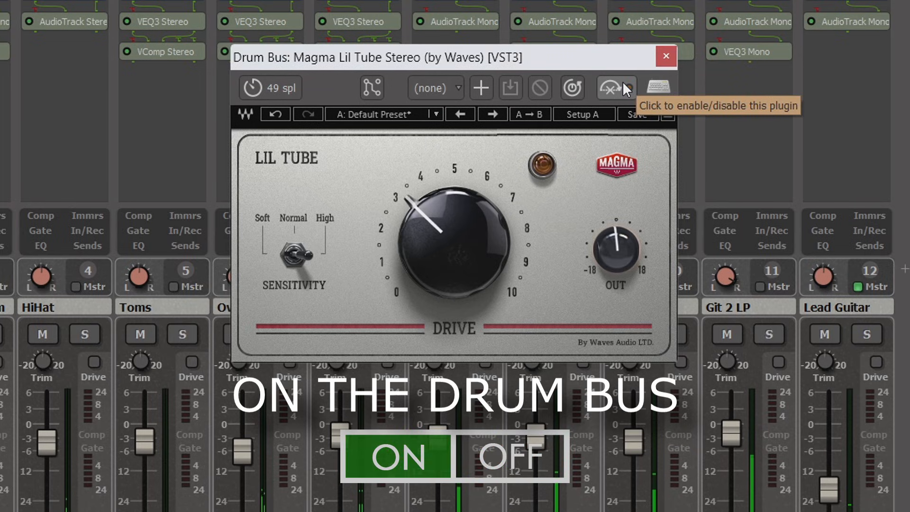
Raise the Lil Tube drive to nearly 10 and compare the drums with the plugin bypassed and enabled
left_click_drag(425, 227, 425, 154)
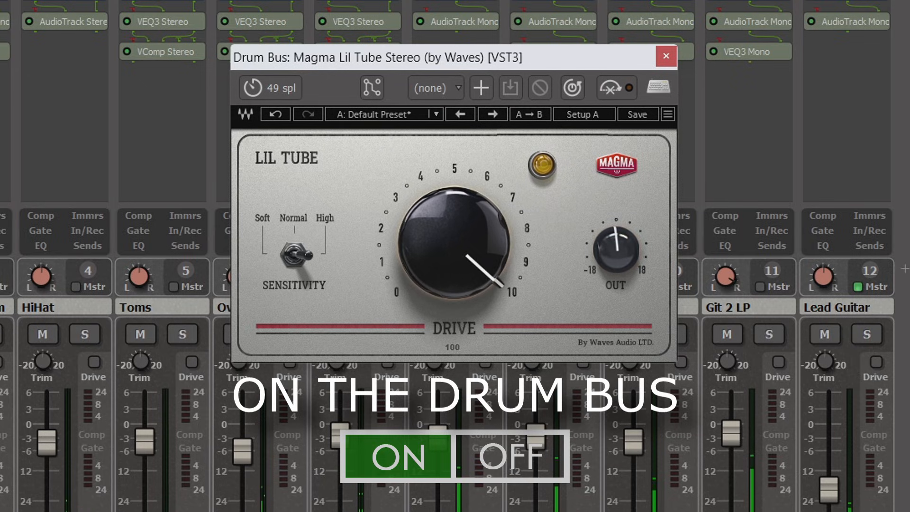
left_click(620, 89)
left_click(620, 89)
Reduce the Lil Tube drive to just under 7 and lower its output slightly, comparing the drums with the plugin bypassed and enabled
left_click_drag(454, 239, 454, 275)
left_click_drag(605, 214, 605, 224)
left_click(627, 87)
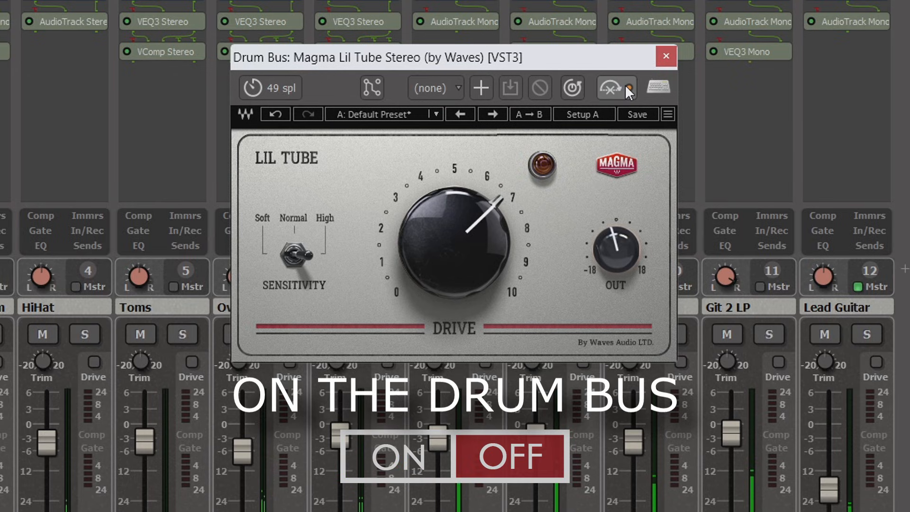
left_click(623, 85)
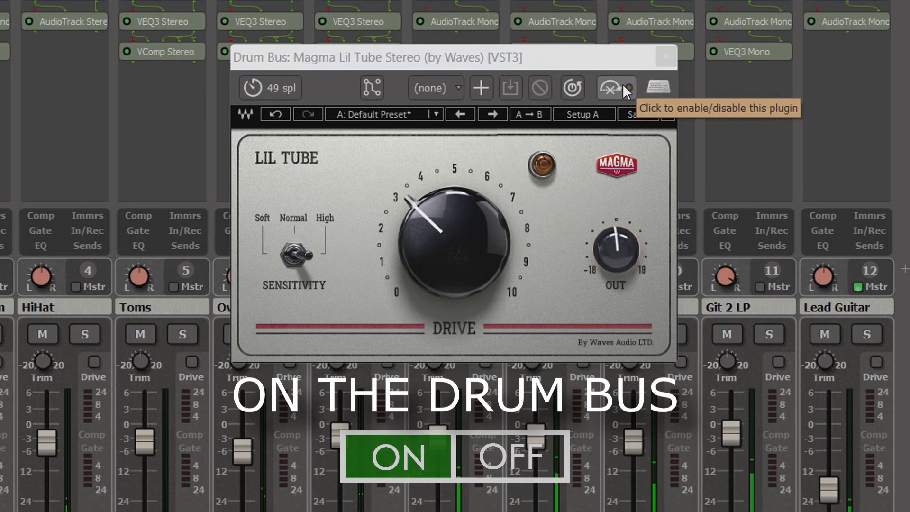
Compare the drums with Lil Tube bypassed and enabled at a drive of about 3.3, and again with the drive near 10
left_click(624, 85)
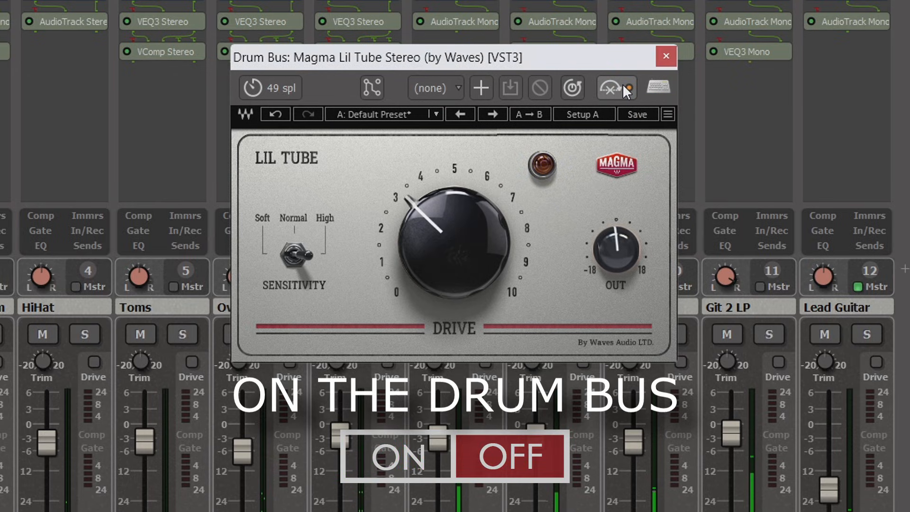
left_click(625, 89)
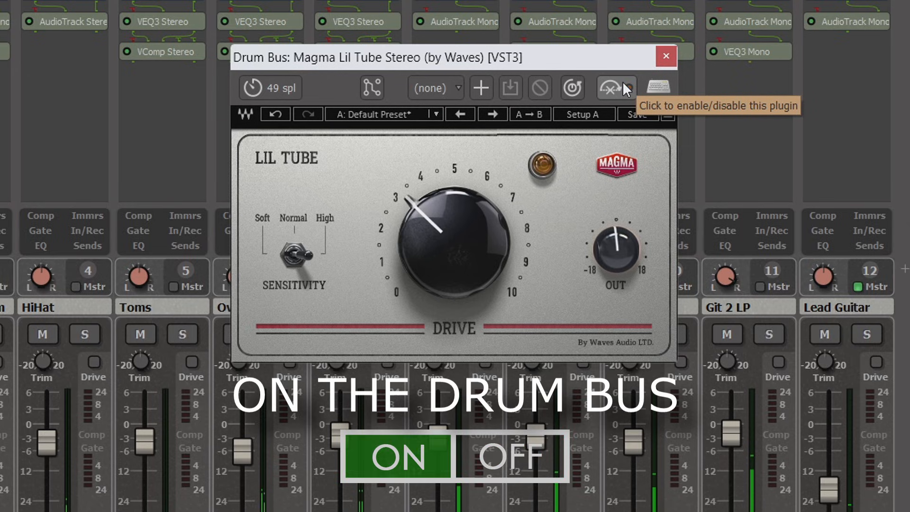
left_click_drag(402, 177, 499, 284)
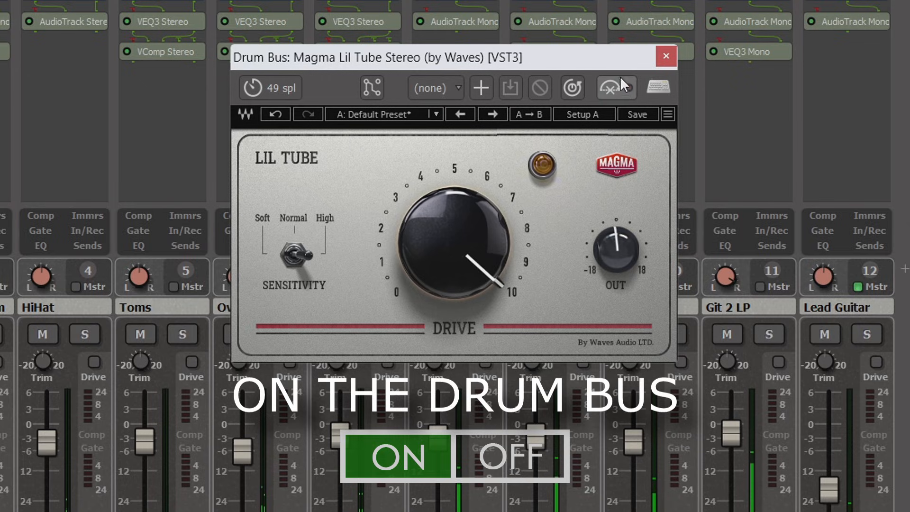
left_click(620, 89)
left_click(620, 89)
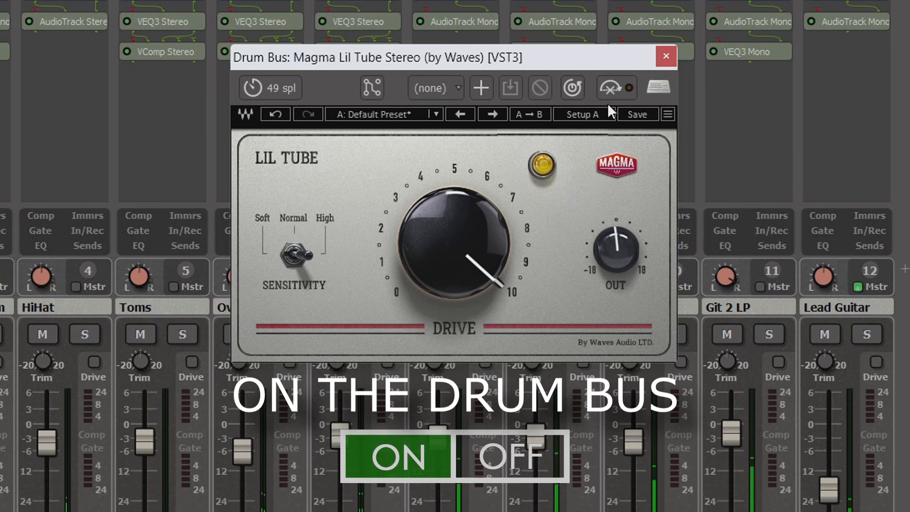
Bring the Lil Tube drive back to just under 7 and its output to just below -1.2 dB, comparing the plugin bypassed and enabled
left_click_drag(477, 253, 477, 287)
left_click_drag(617, 248, 617, 252)
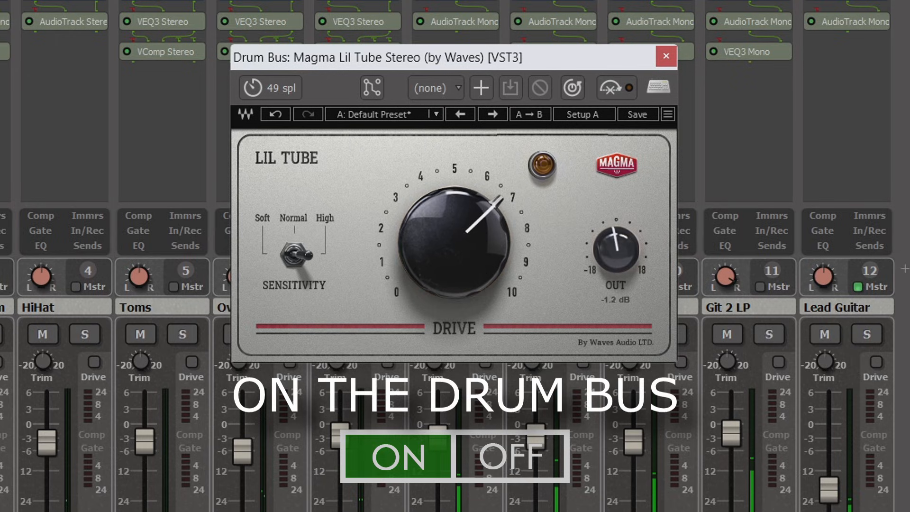
left_click(626, 87)
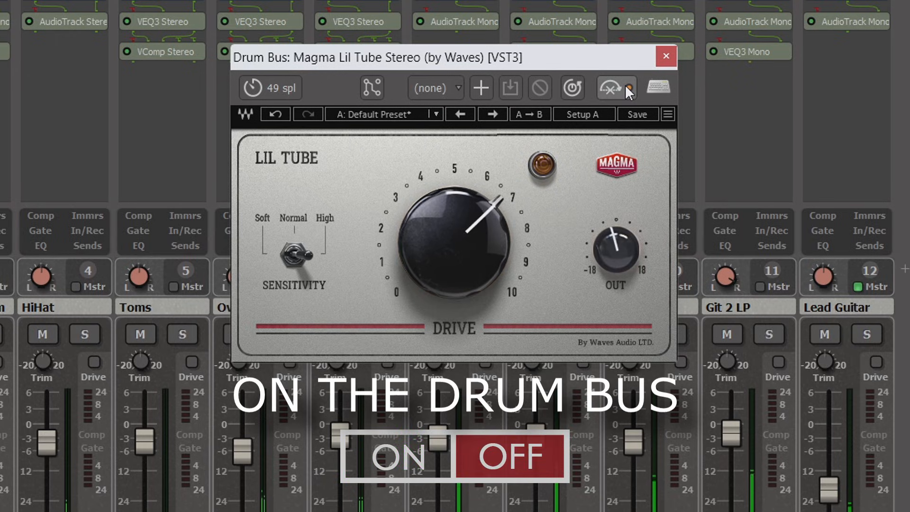
left_click(624, 85)
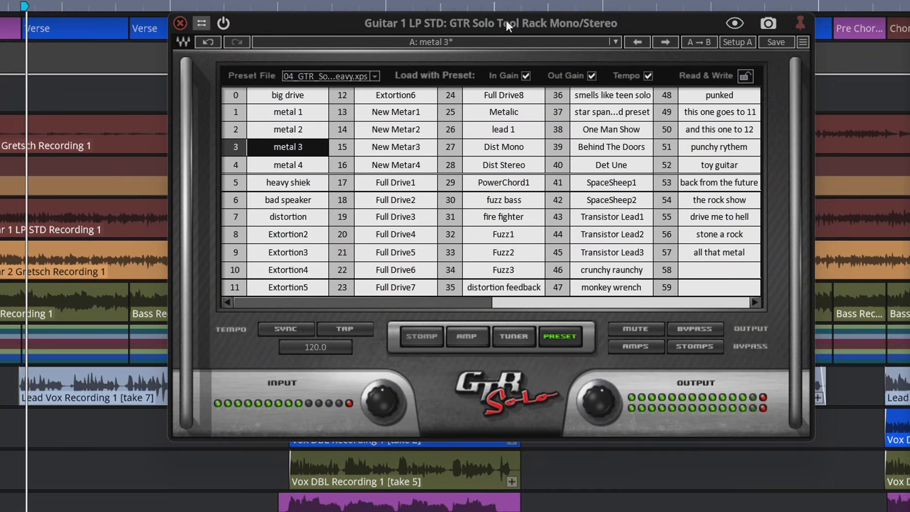
In Guitar 1's GTR Solo Tool Rack, audition the presets metal 2, big drive and metal 1, and return to metal 2
left_click_drag(505, 20, 470, 16)
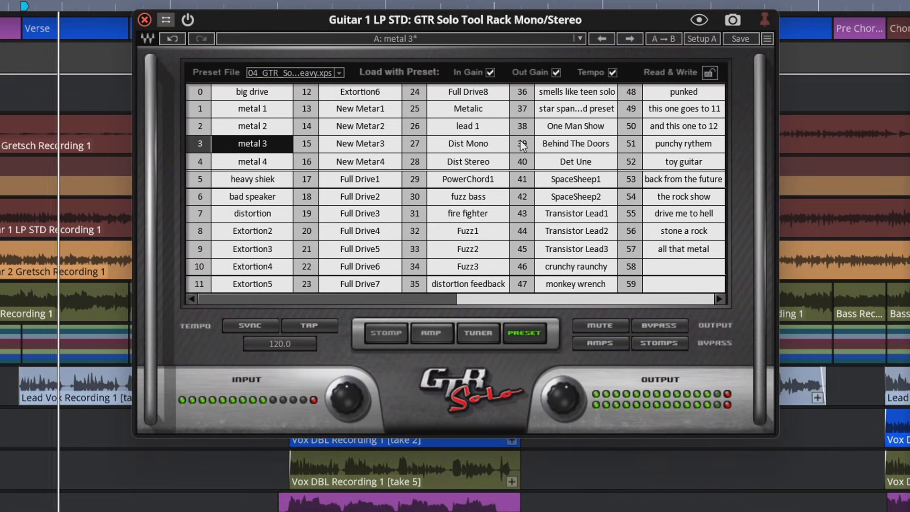
left_click(267, 124)
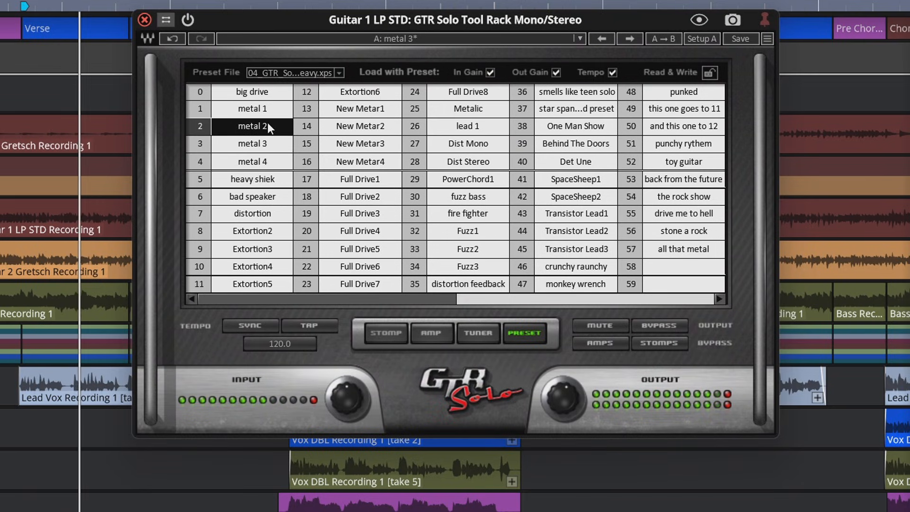
left_click(259, 95)
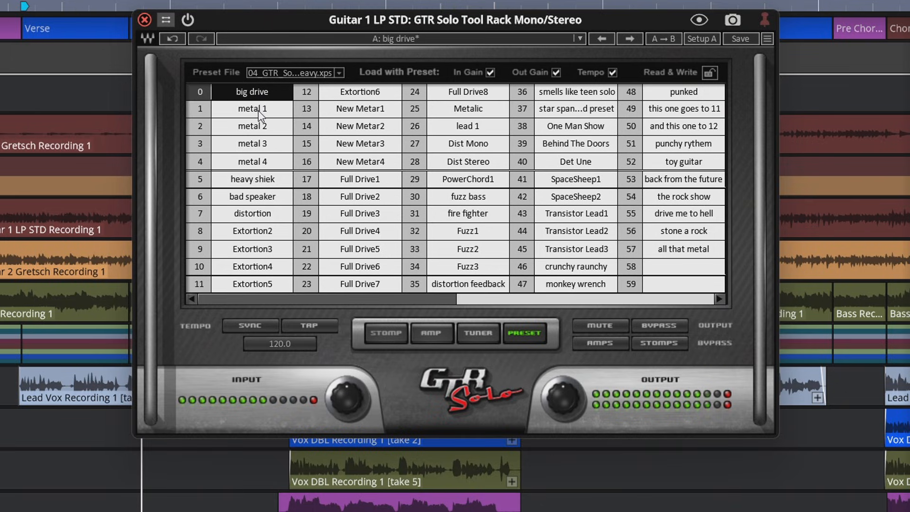
left_click(260, 112)
left_click(261, 133)
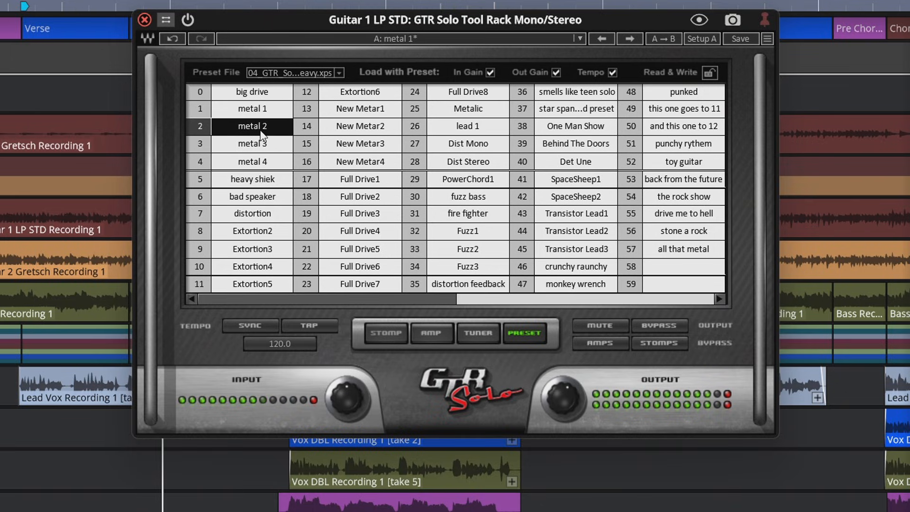
Load the preset file 02_GTR_Solo_Clean.xps in GTR Solo and audition the presets single clean and warm clean on Guitar 1
left_click(343, 72)
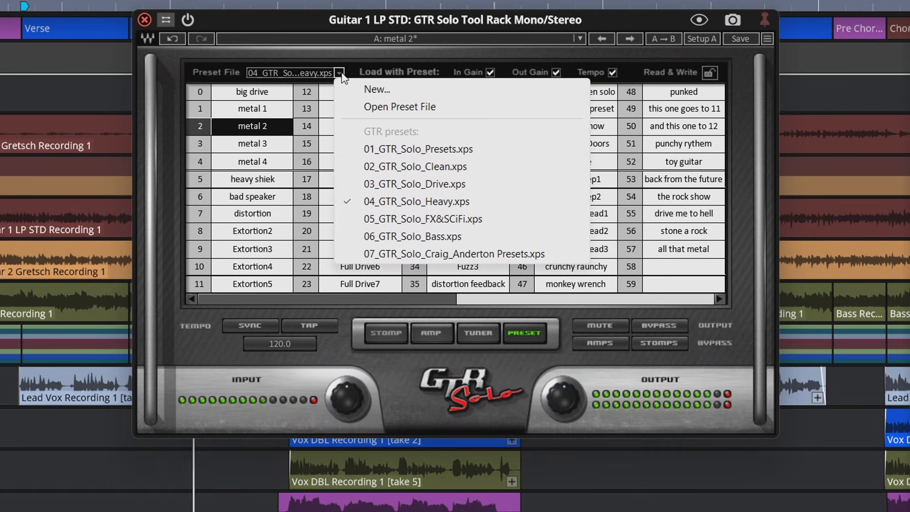
left_click(458, 169)
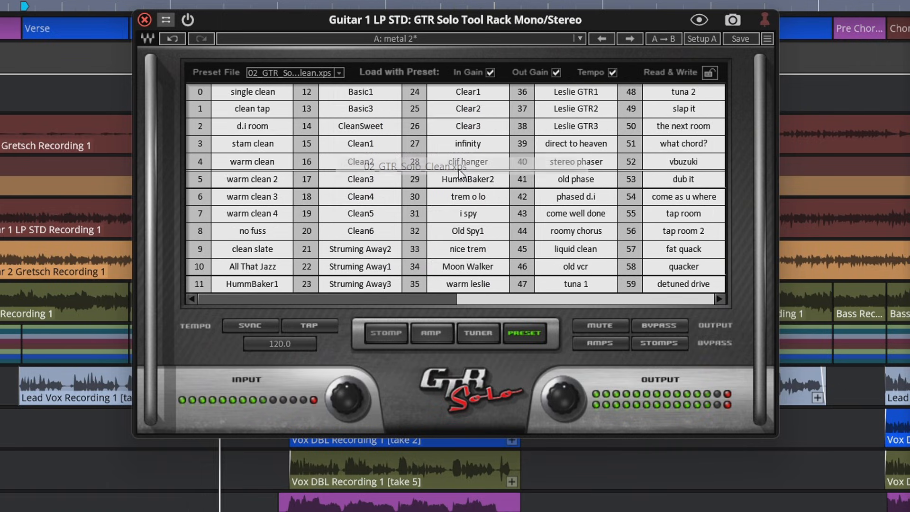
left_click(257, 90)
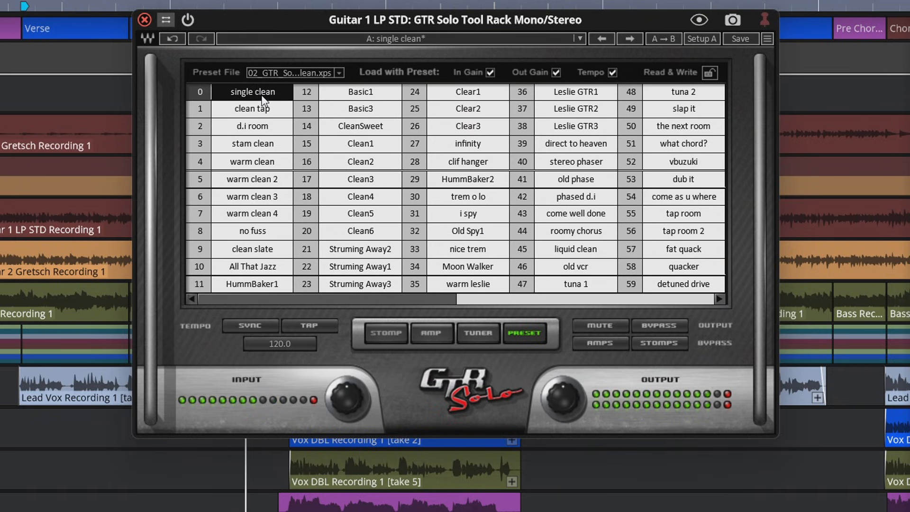
left_click(272, 160)
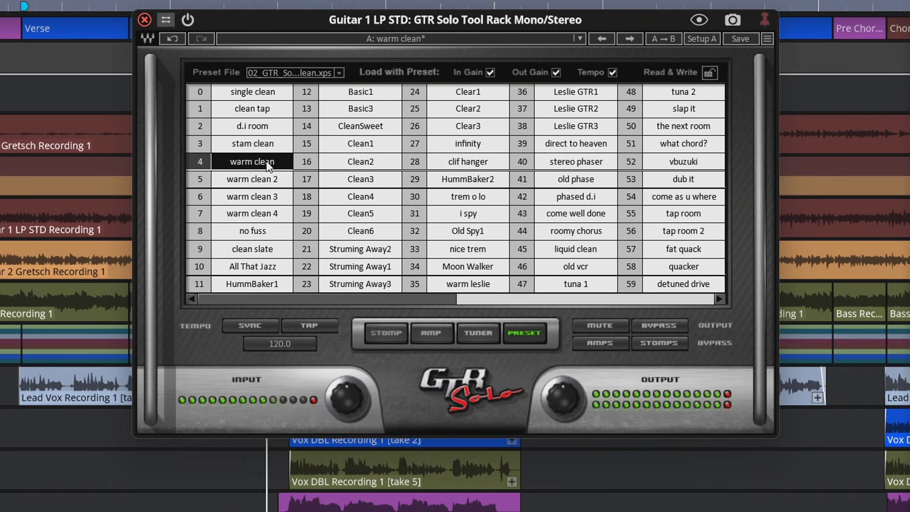
Look over GTR Solo's amp and stomp sections for the warm clean preset, and return to the preset list
left_click(427, 334)
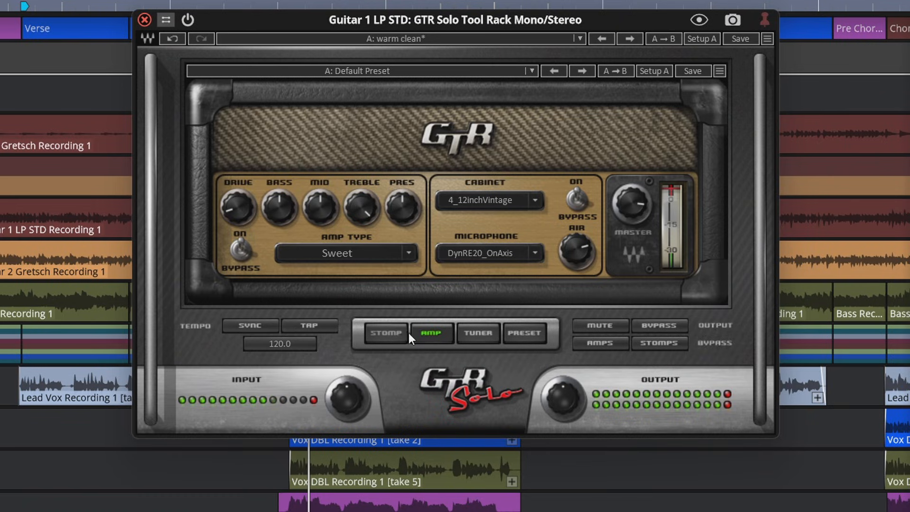
left_click(385, 334)
left_click(428, 333)
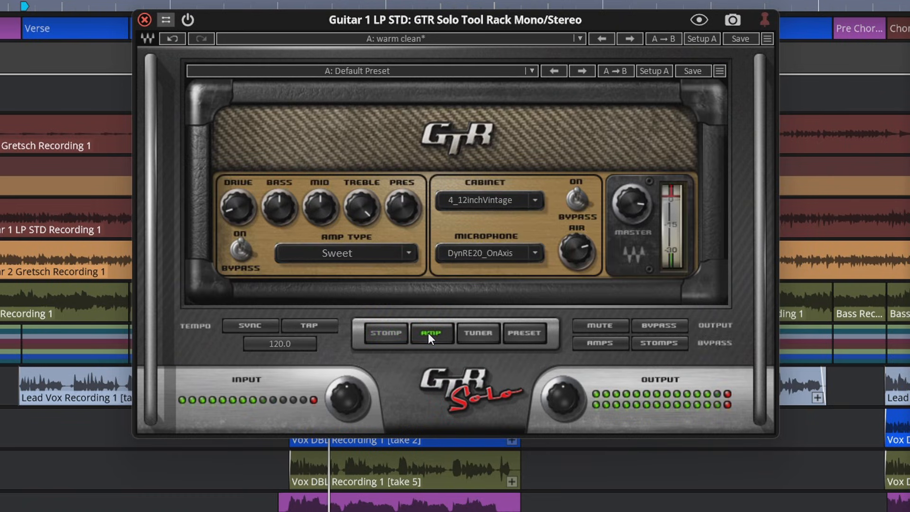
left_click(522, 333)
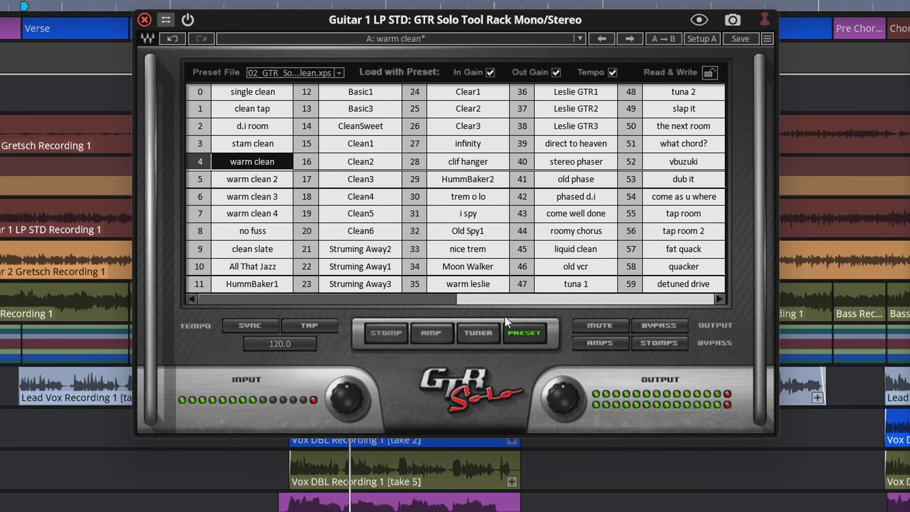
Load the preset file 03_GTR_Solo_Drive.xps and audition basic drive, over warm, UnderDrive3, UnderDrive4 and basic drive 3, ending on small amp
left_click(339, 73)
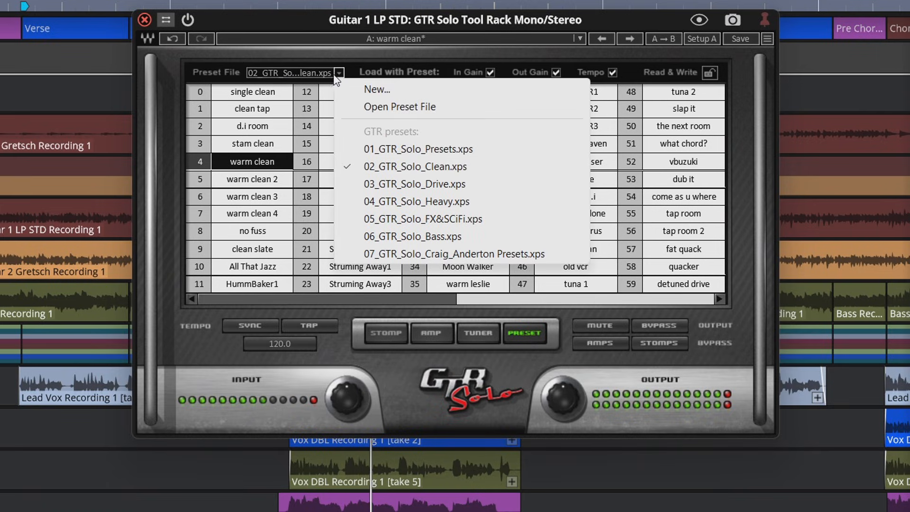
left_click(445, 183)
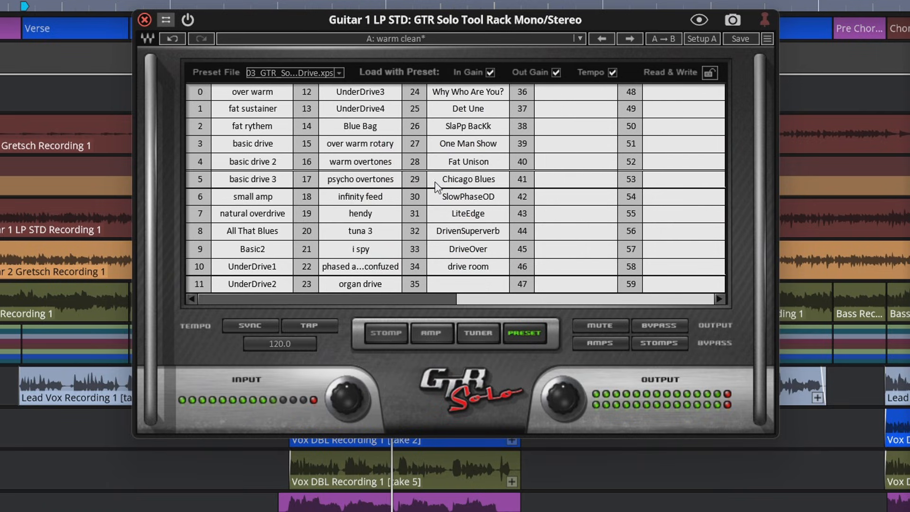
left_click(274, 150)
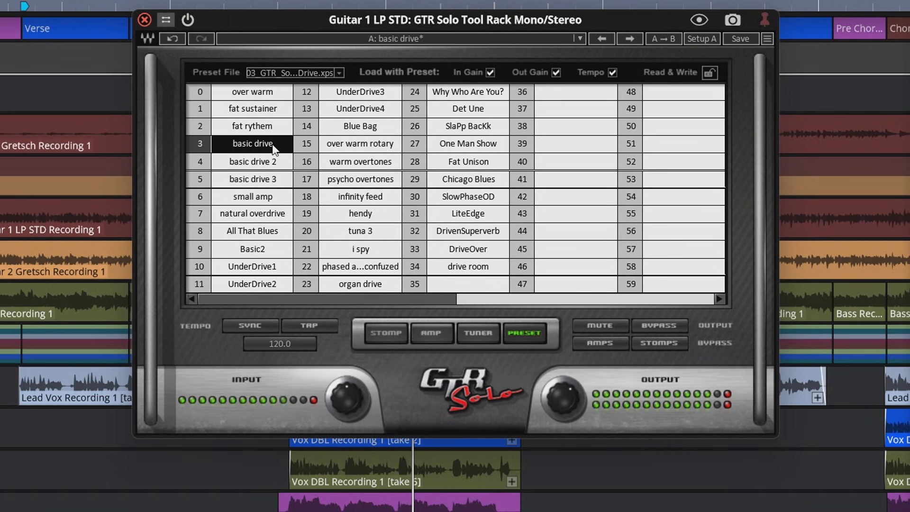
left_click(277, 98)
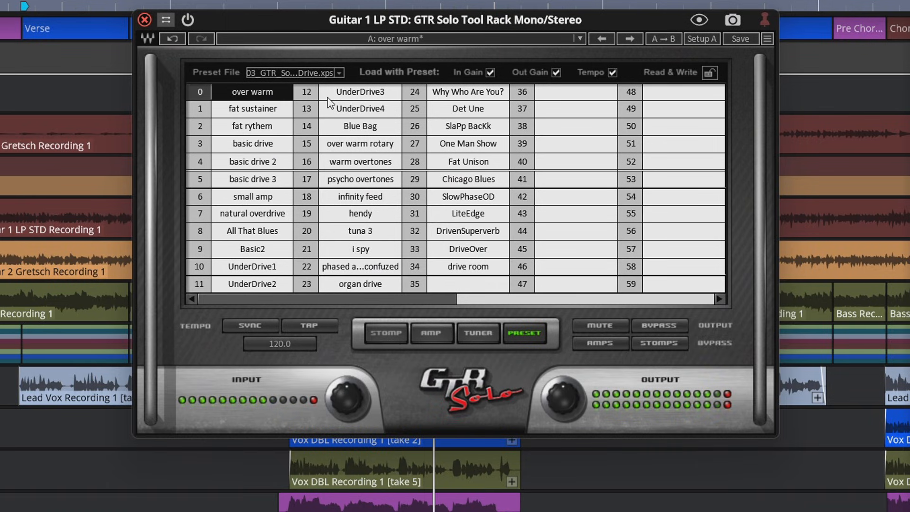
left_click(353, 96)
left_click(350, 110)
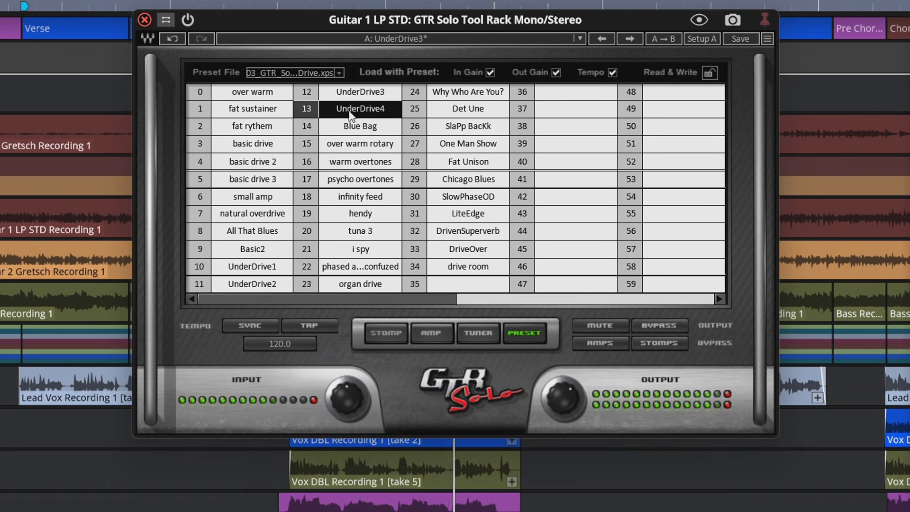
left_click(264, 180)
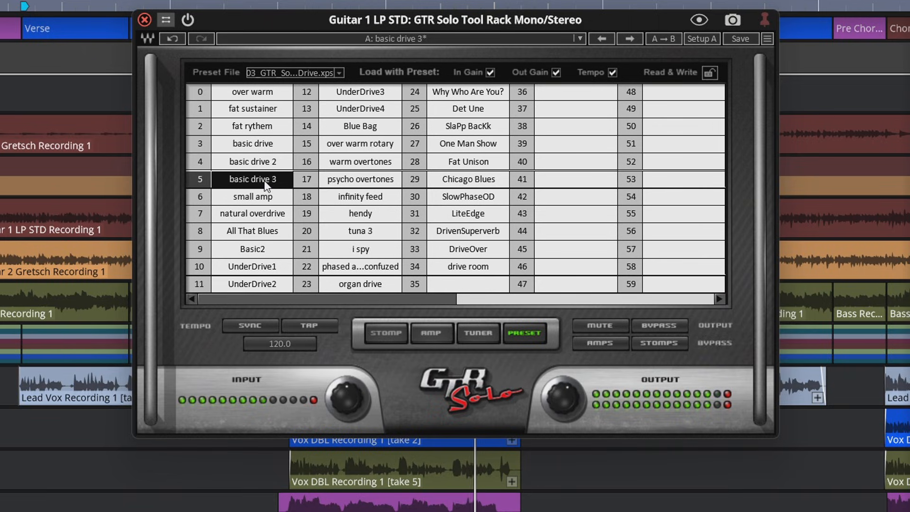
left_click(257, 194)
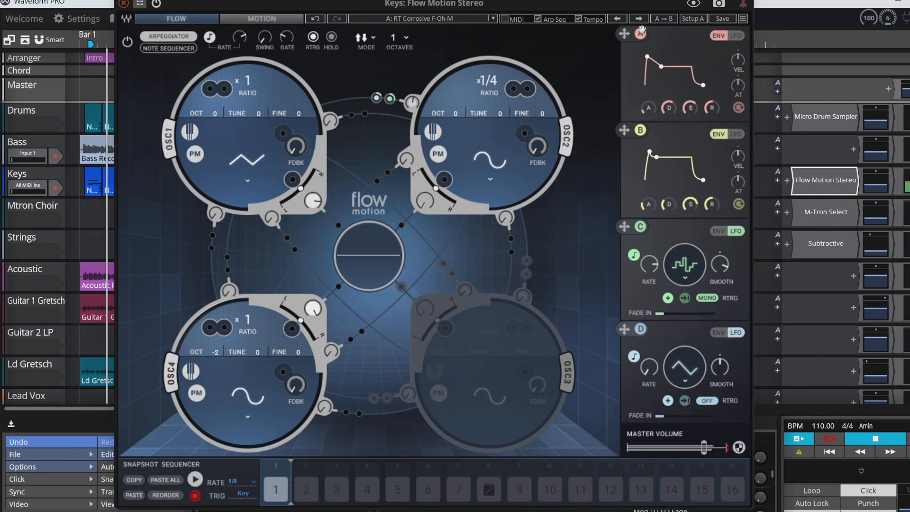
In the Keys track's Flow Motion synth, step back through the presets RT Brassy Harp, RT Beauty Arp and RT Bassline Shifter to audition them
left_click(615, 19)
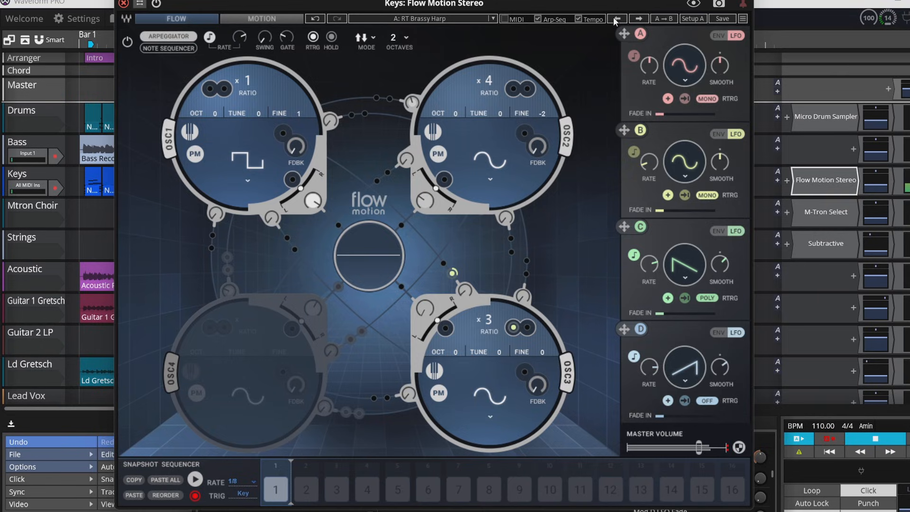
left_click(615, 19)
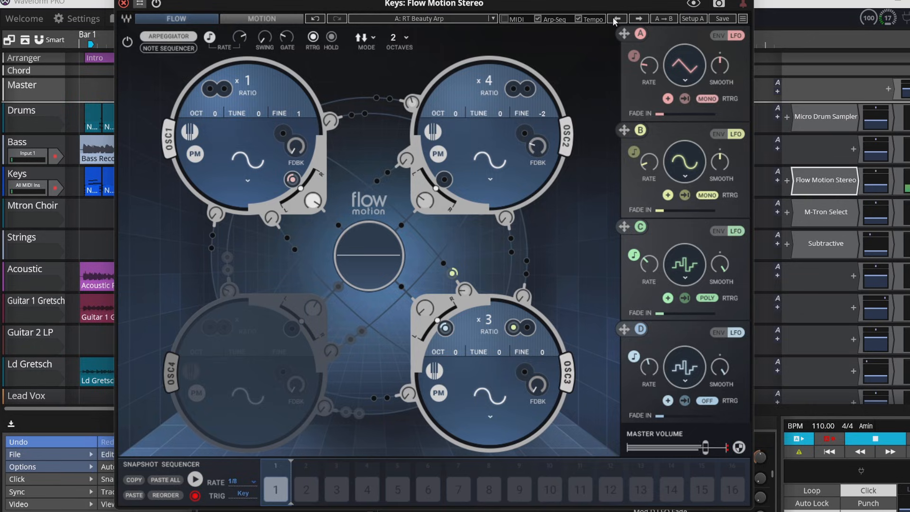
left_click(616, 19)
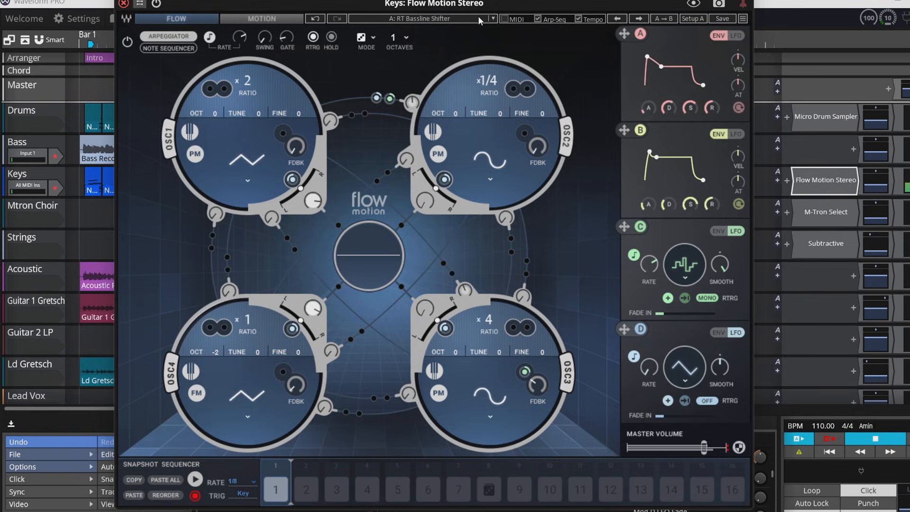
Step forward through the Flow Motion presets KS Big Detuned, KS Bluescape and KS Bounce the Dust to audition them on the Keys track
left_click(638, 19)
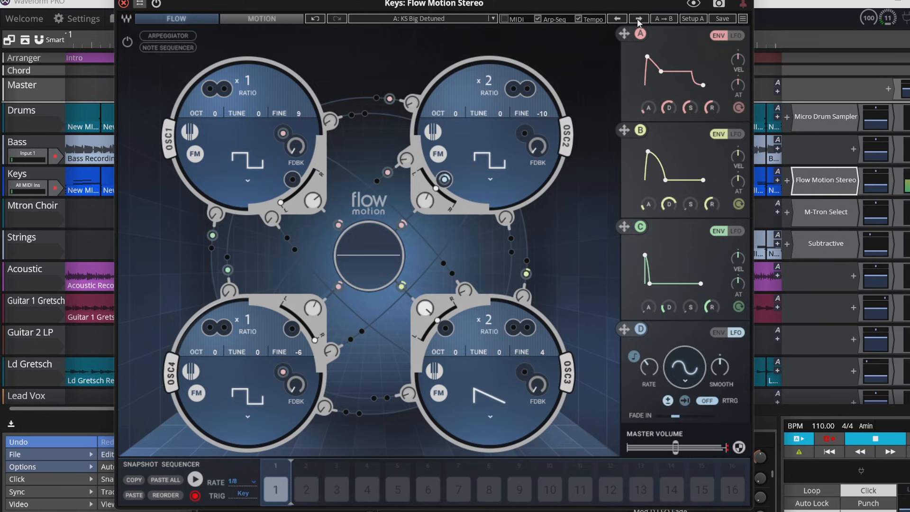
left_click(638, 18)
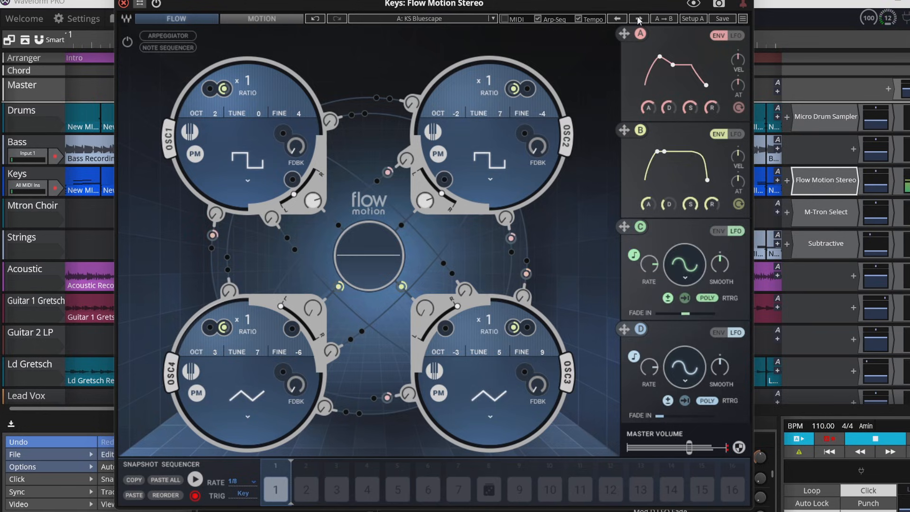
left_click(638, 19)
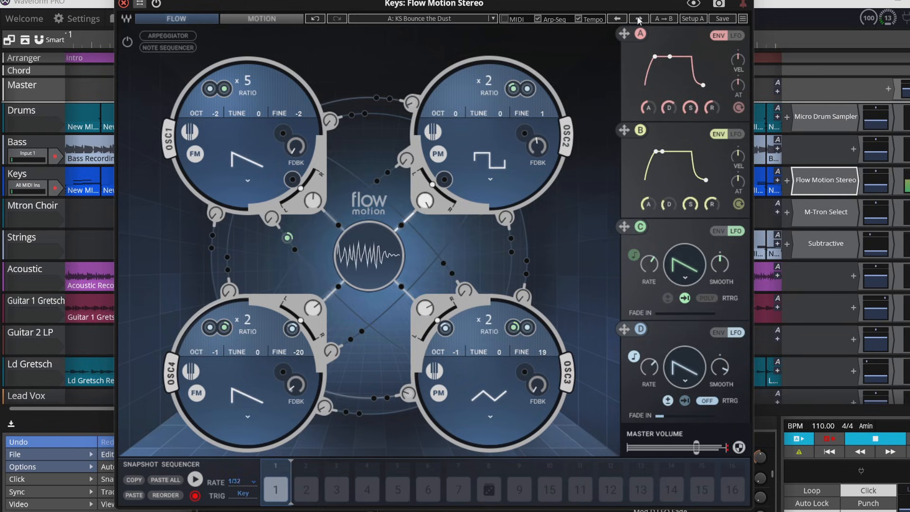